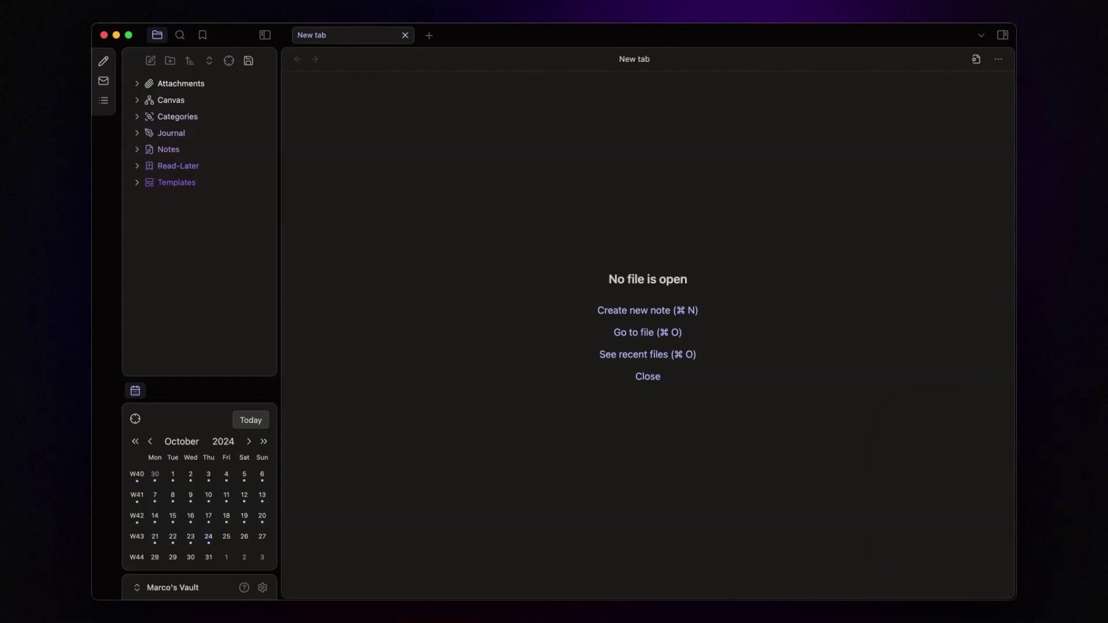
Step: Switch to Discord and show the #obsidian-clipper channel's pinned official Web Clipper links
key("alt+d")
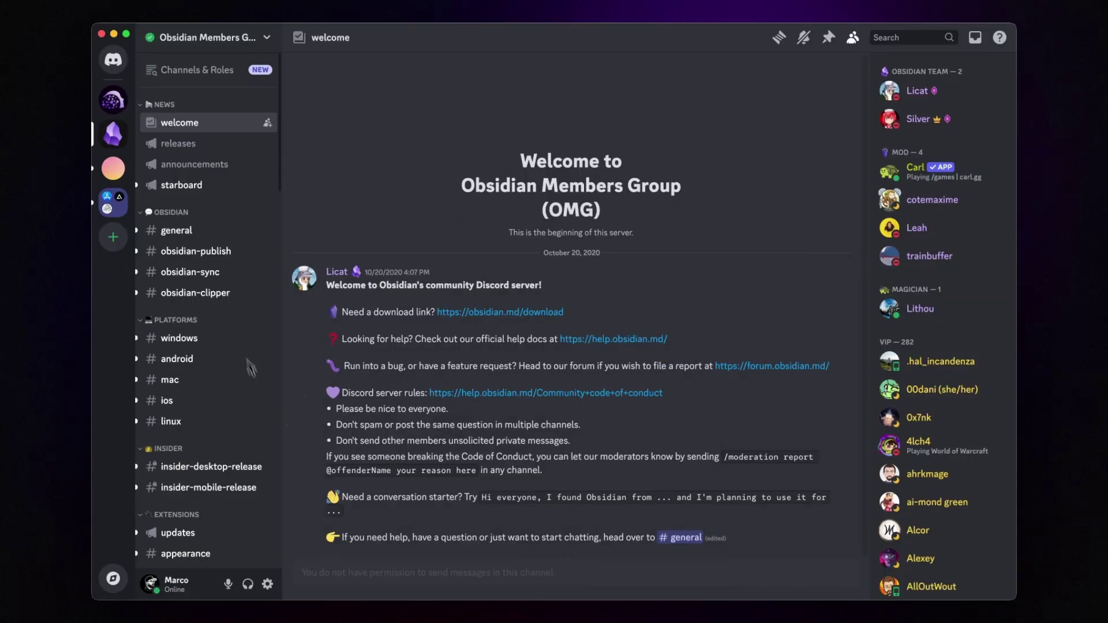
left_click(210, 295)
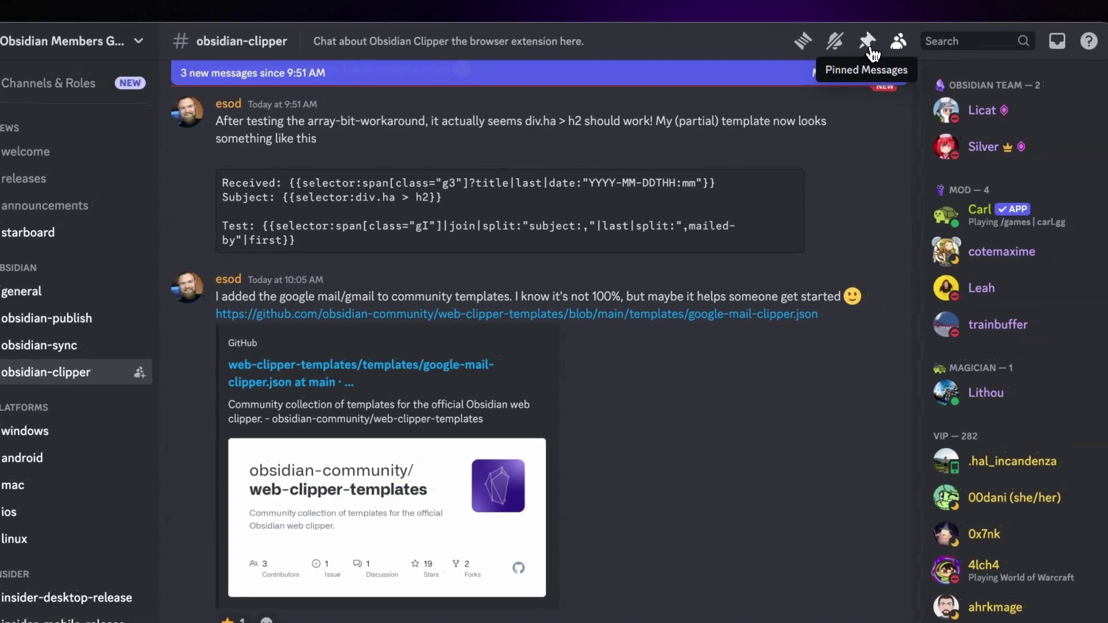
left_click(869, 43)
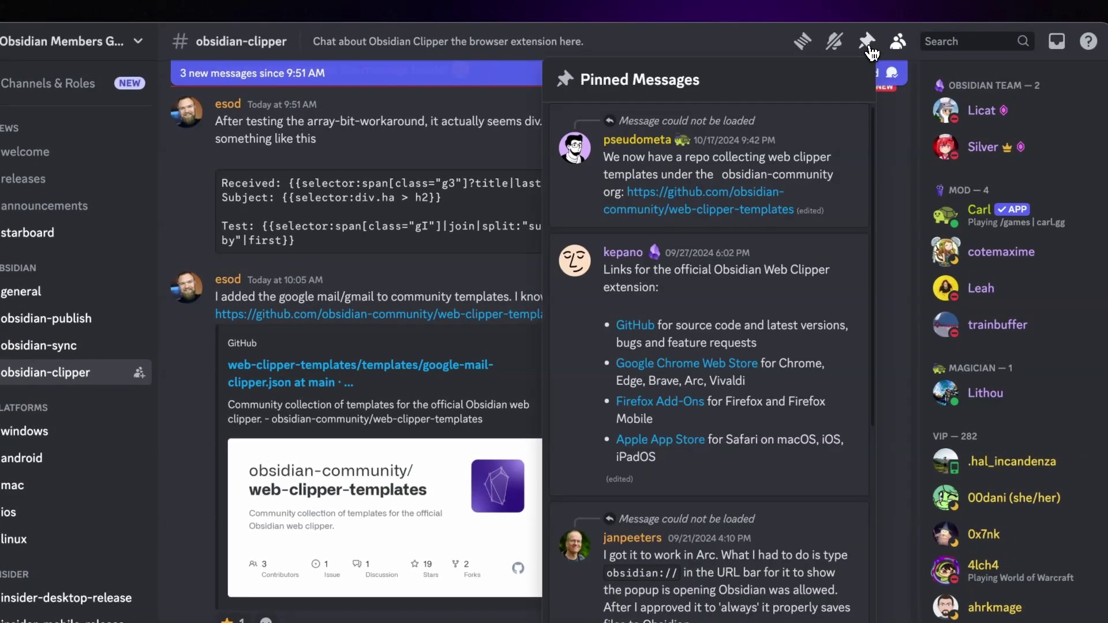
mouse_move(709, 242)
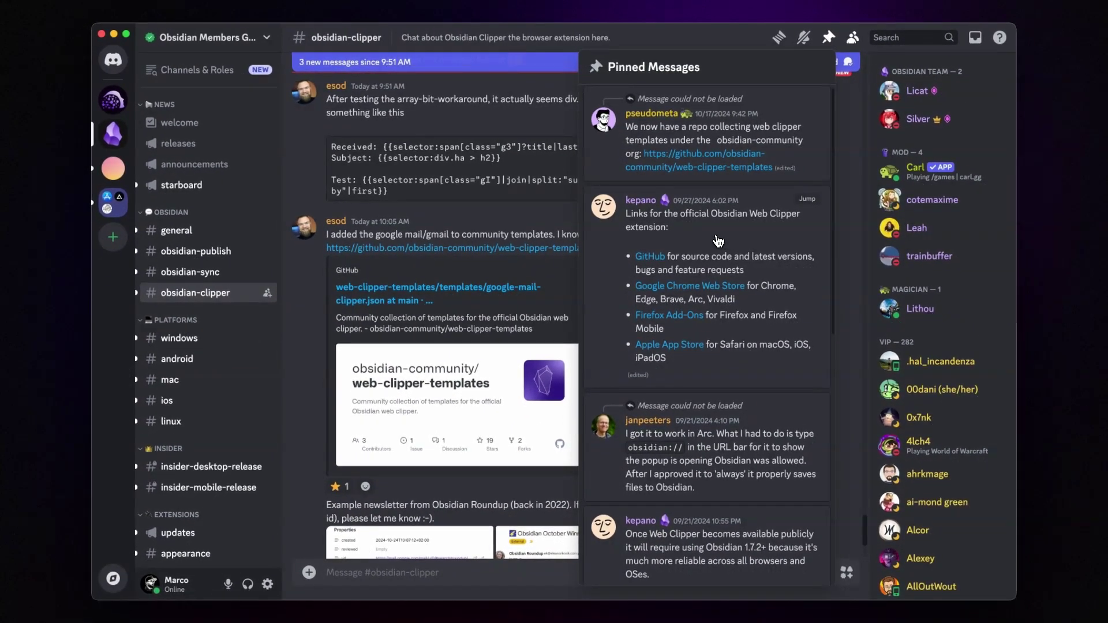
Step: Open the Web Clipper's General settings and review the Vaults, Hotkeys and Advanced sections
key("alt+a")
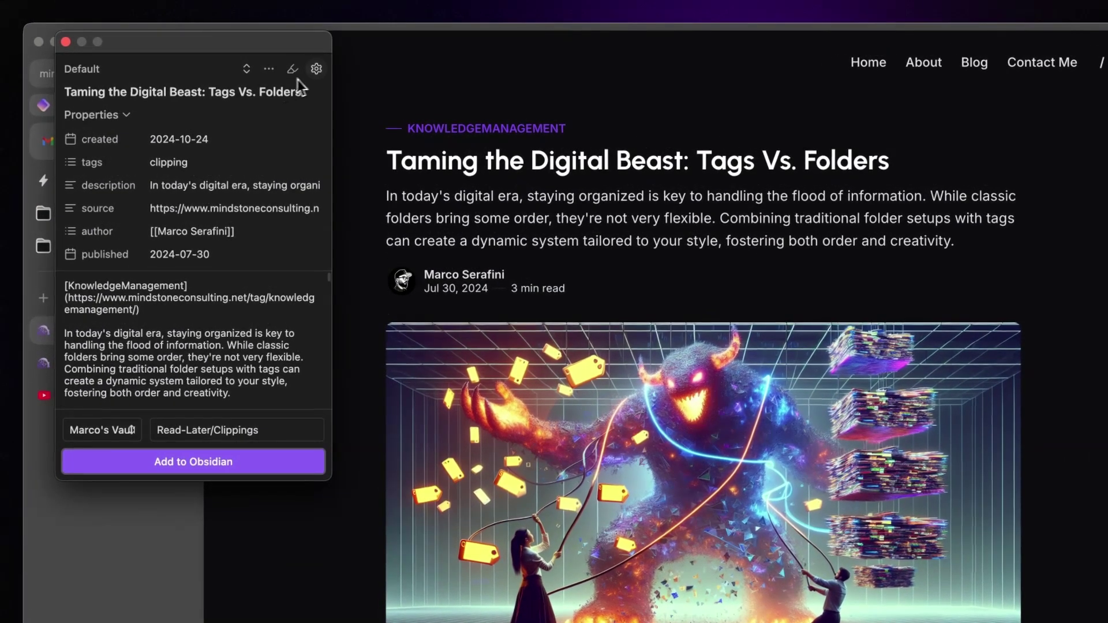
left_click(314, 67)
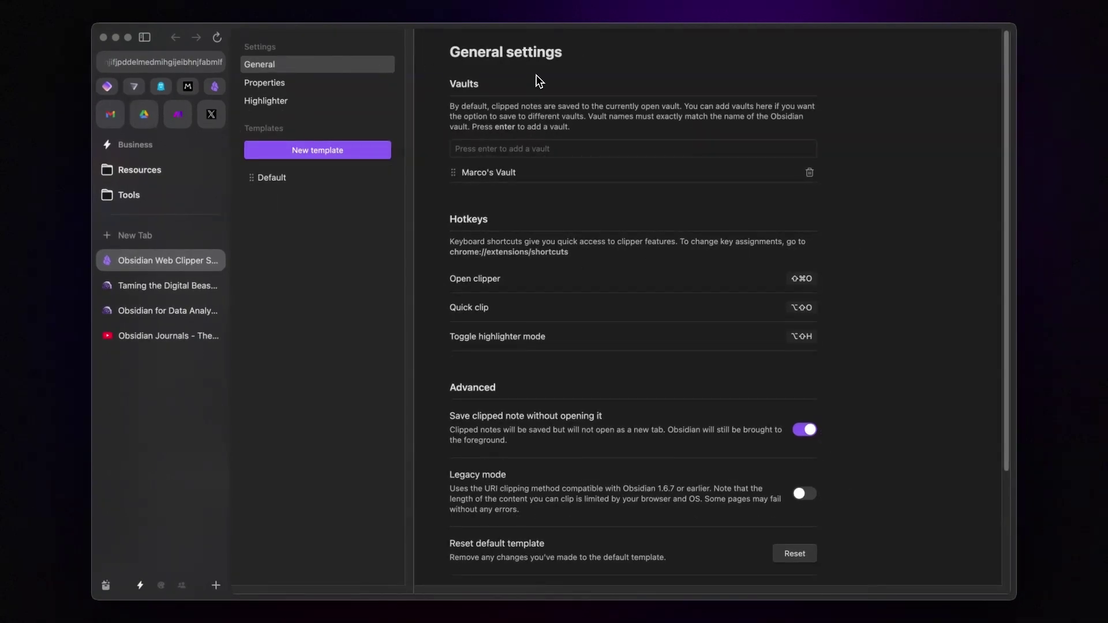
left_click(546, 151)
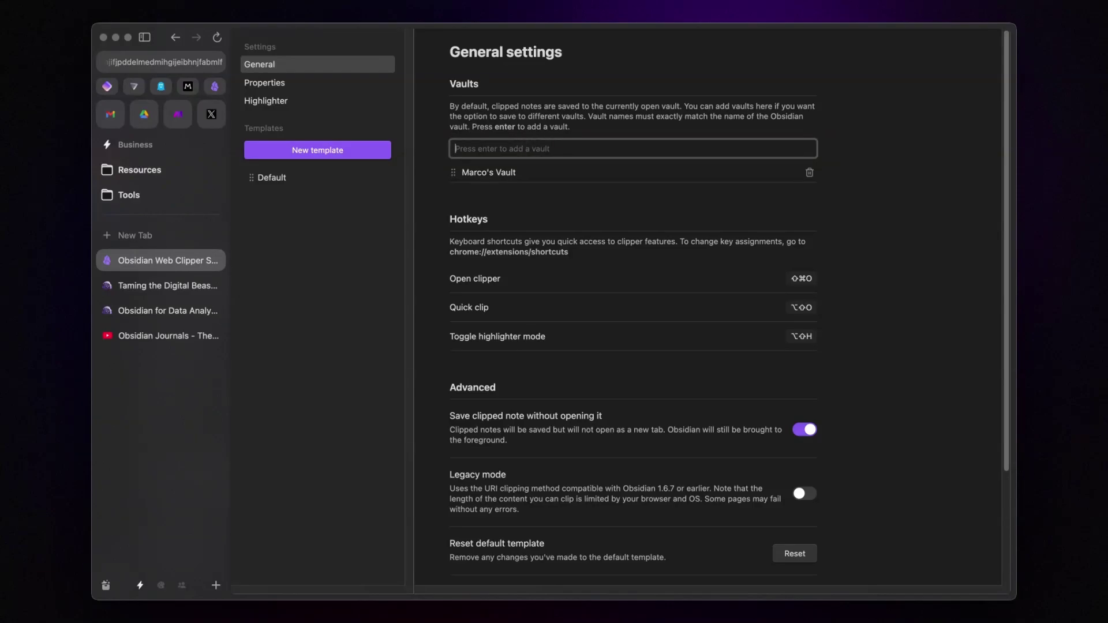
scroll(525, 148, "down", 3)
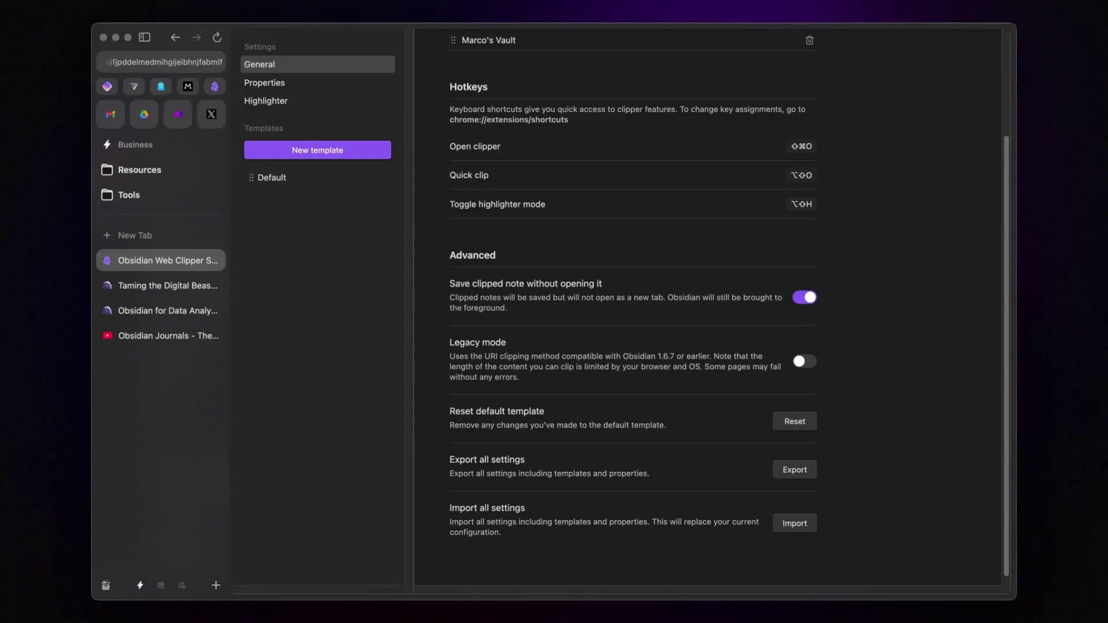
scroll(577, 289, "down", 1)
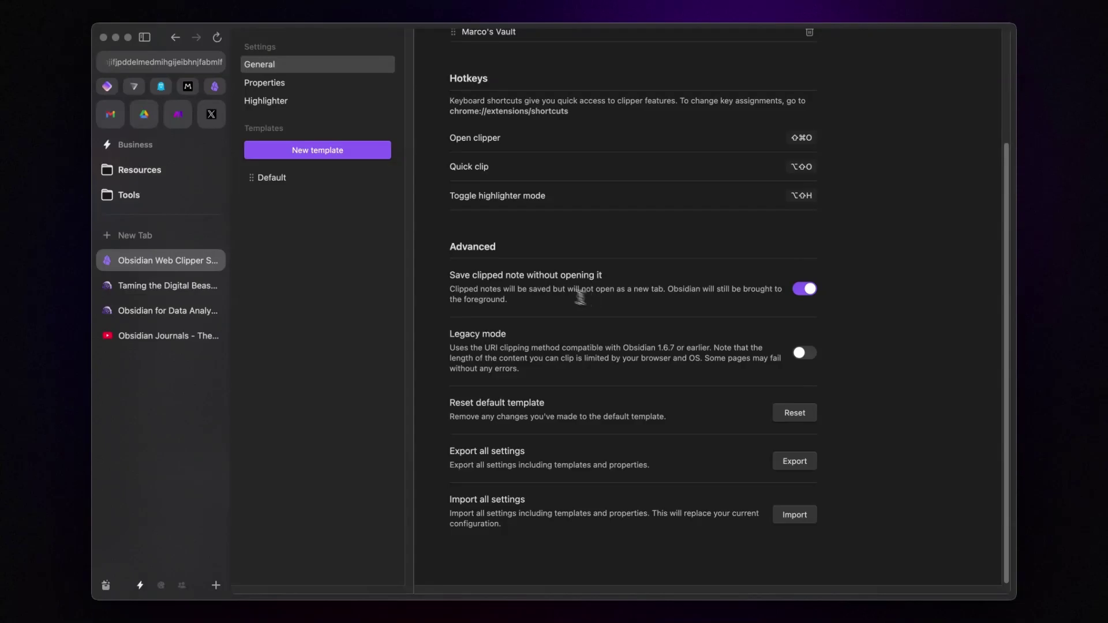
Step: Open the Properties settings listing author, created, description, published, source and tags
left_click(313, 82)
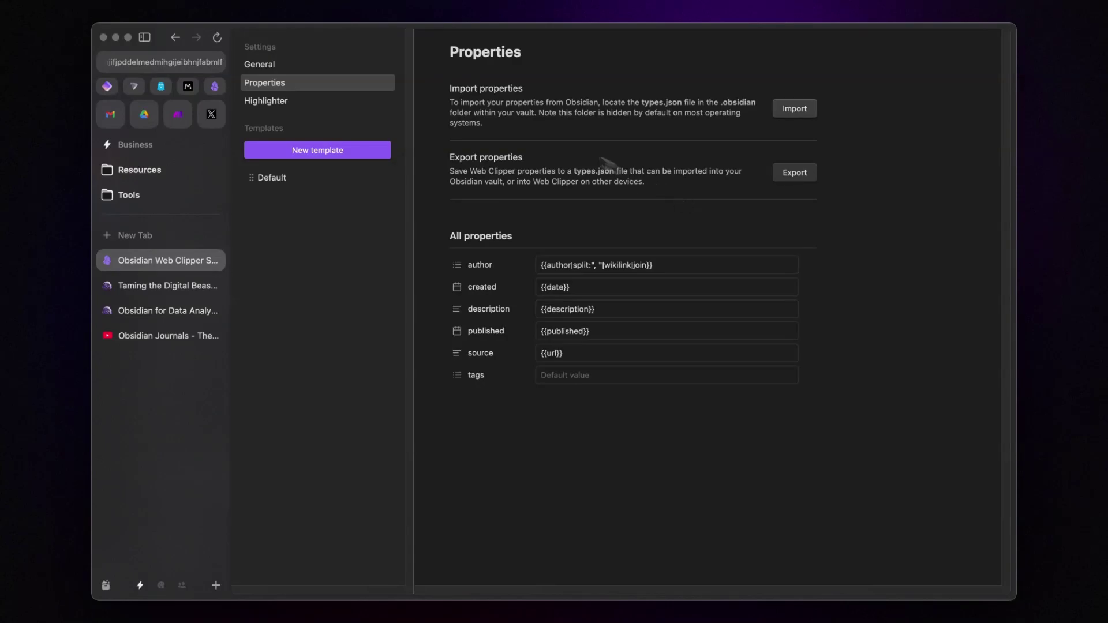
Step: Open the Highlighter settings with highlight export and the always-show-highlights option
left_click(311, 102)
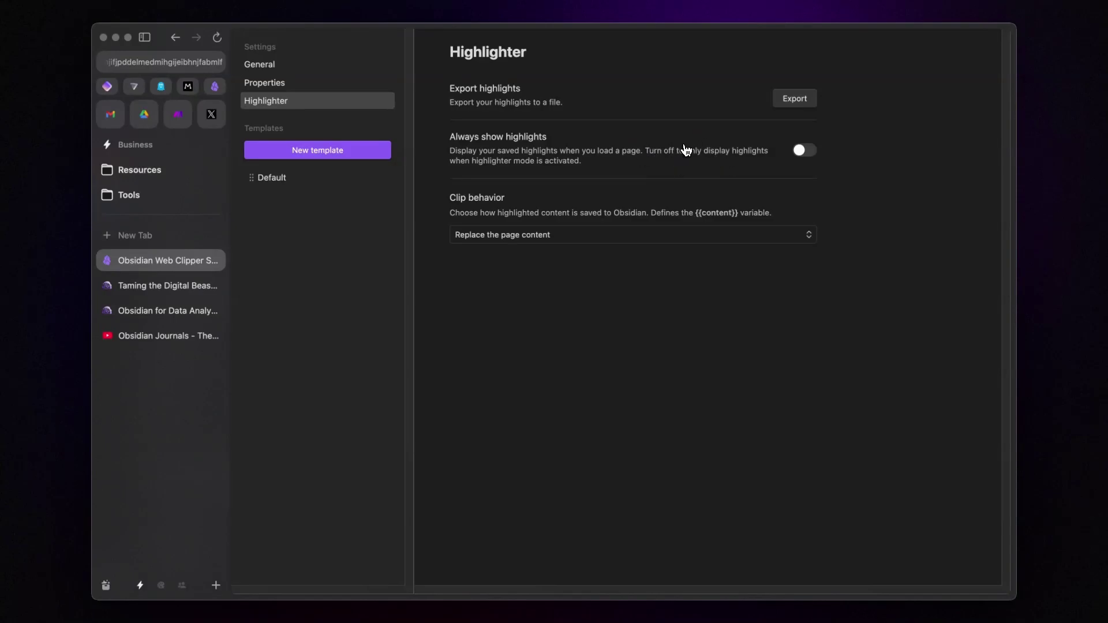
Step: Highlight the article's first paragraph and the phrase 'and the peculiarities of your business.'
left_click(177, 285)
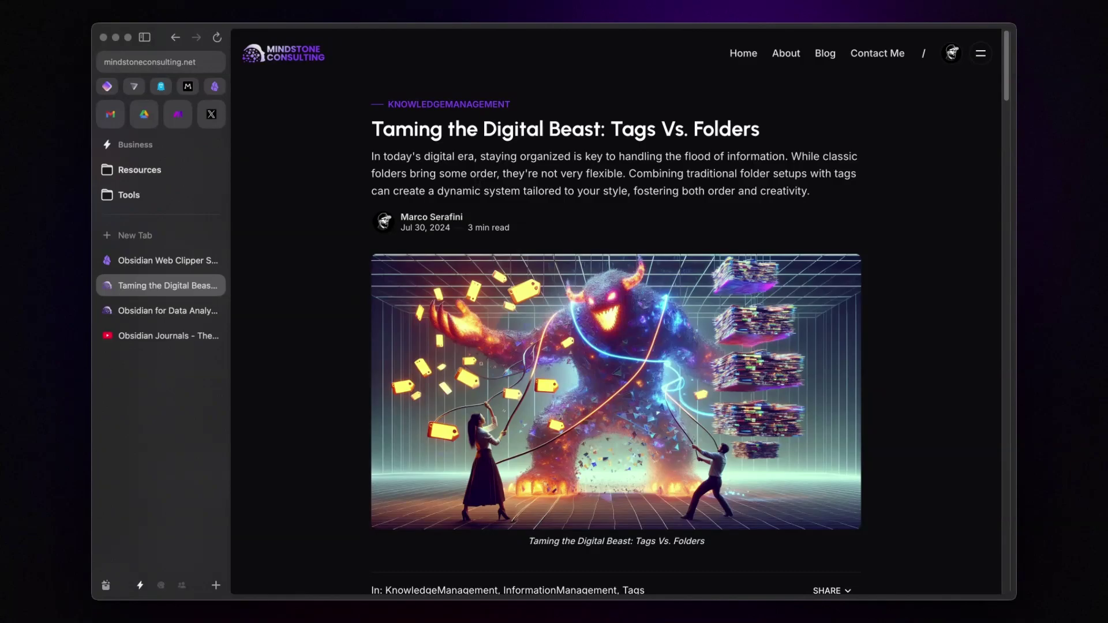
key("shift+alt+h")
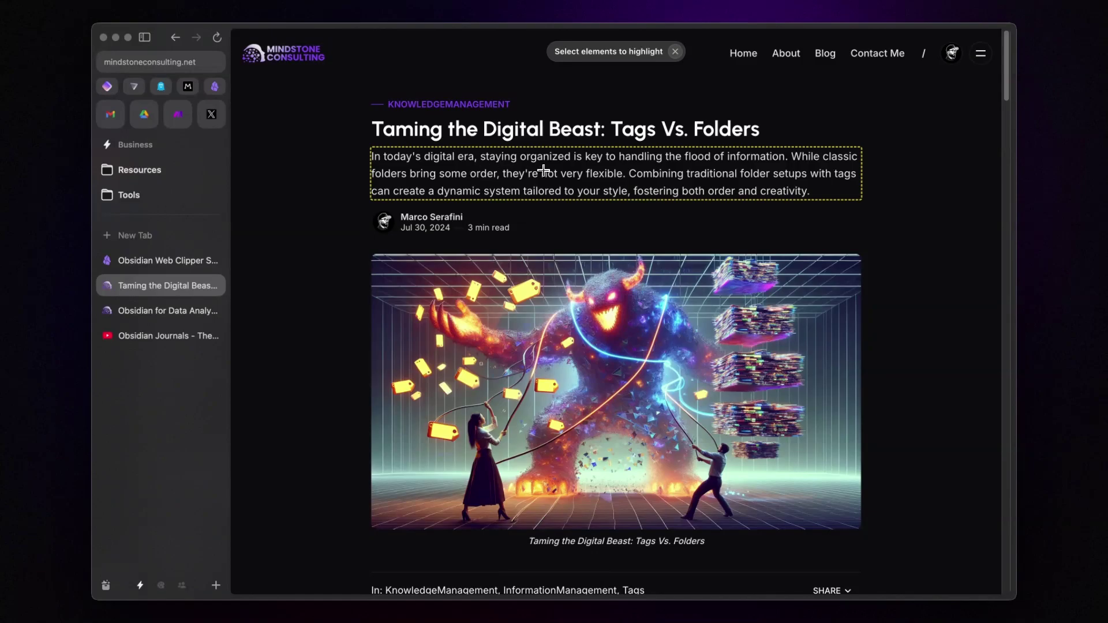
scroll(531, 184, "down", 7)
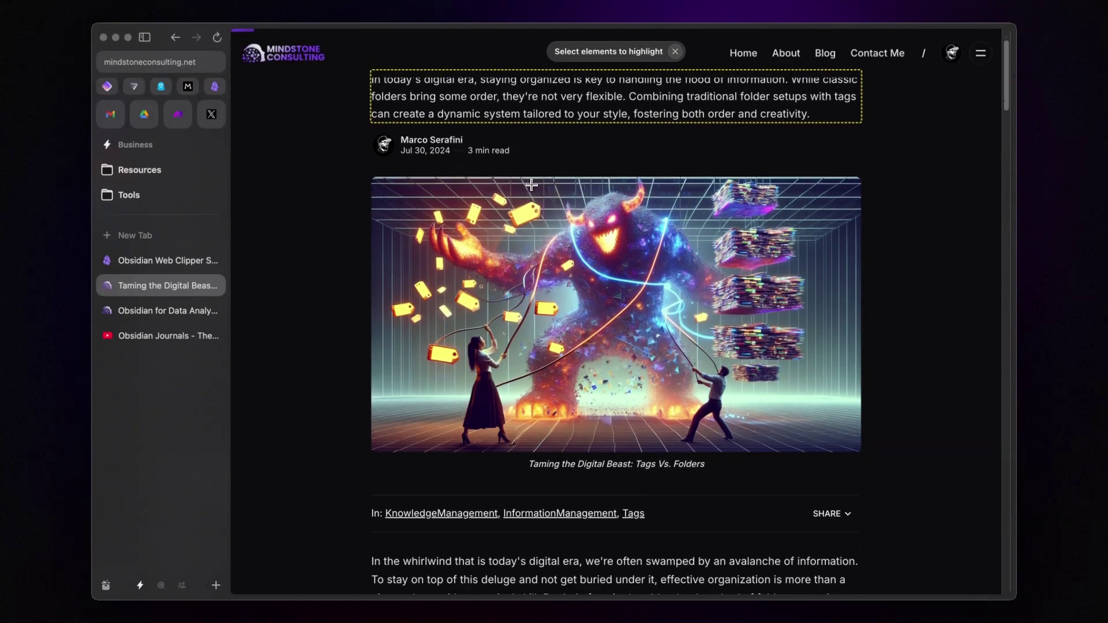
left_click(507, 264)
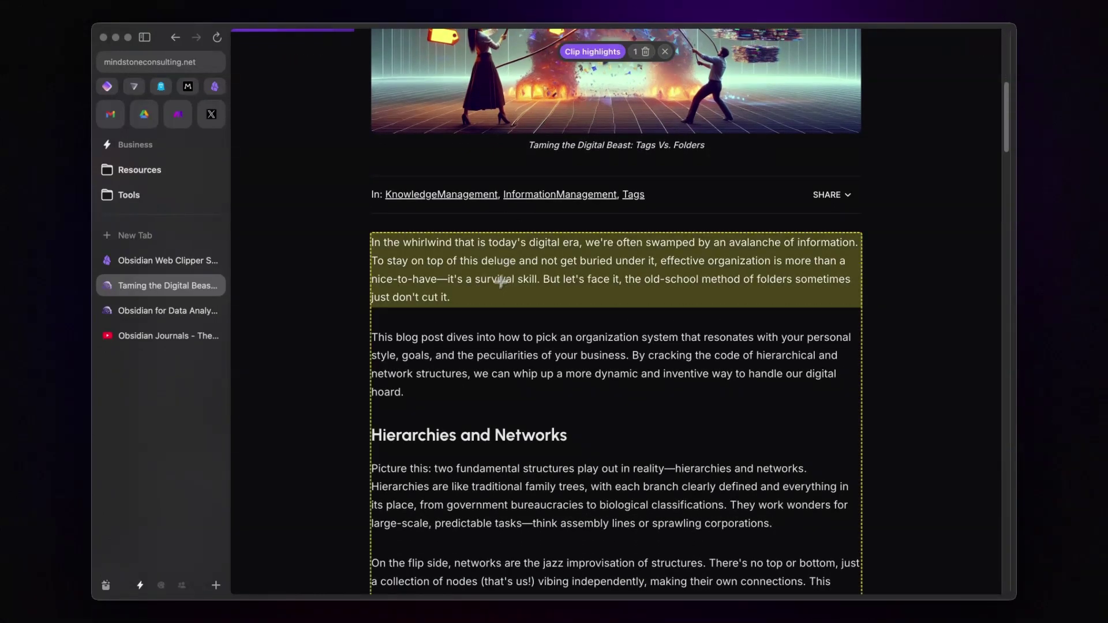
left_click_drag(436, 355, 628, 355)
Step: View the enlarged folders image, then exit highlighter mode, briefly re-enabling it to check highlights
scroll(627, 352, "down", 1)
scroll(628, 351, "down", 7)
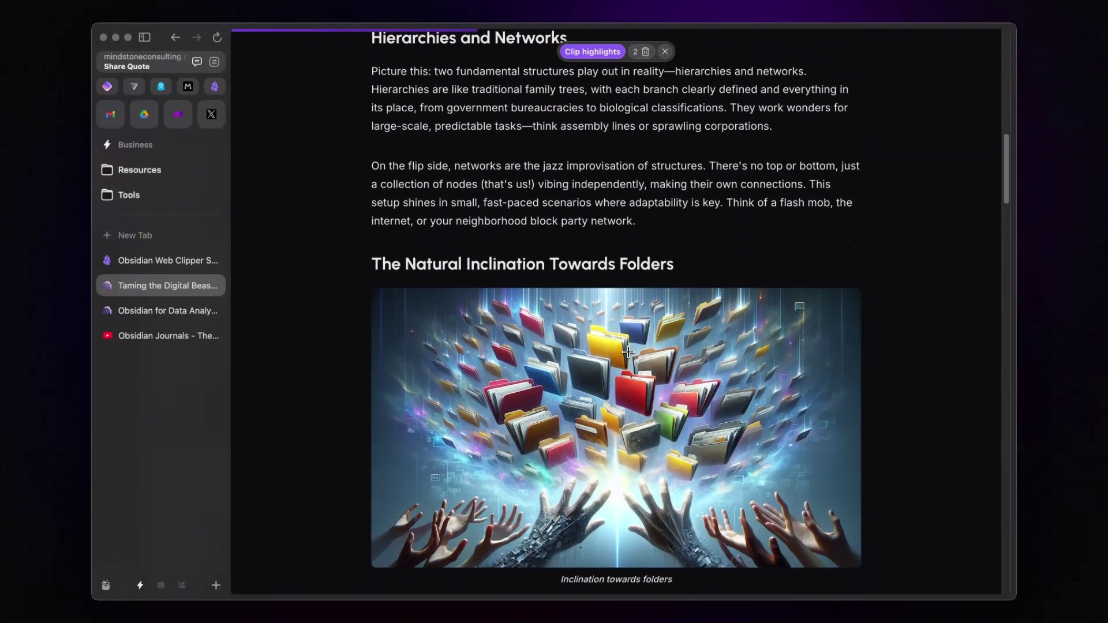
left_click(601, 345)
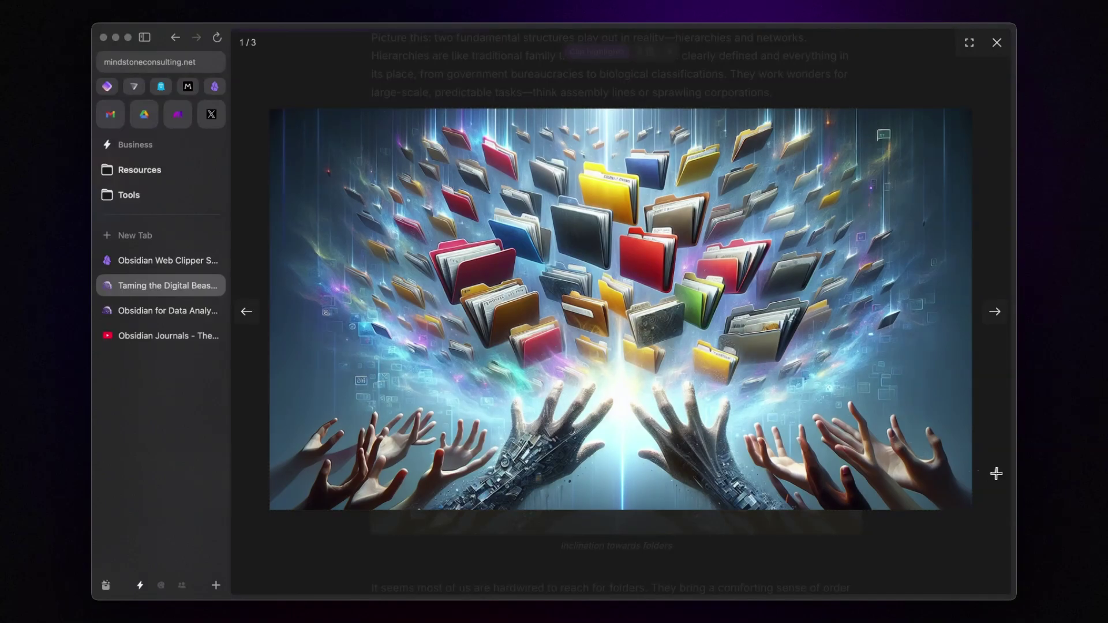
left_click(1001, 474)
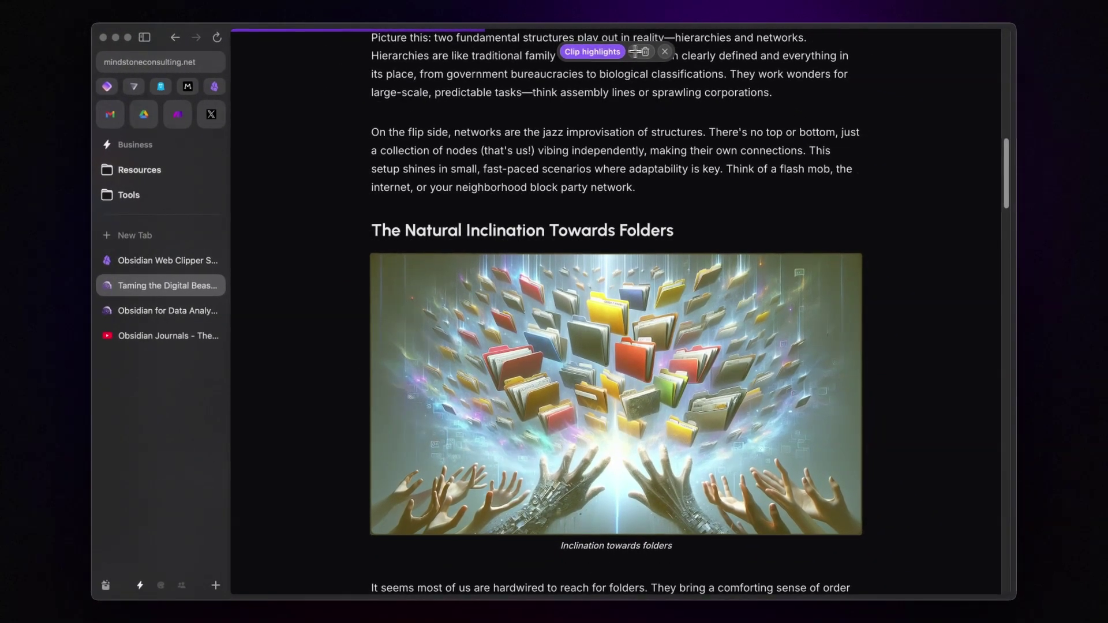
left_click(665, 56)
scroll(704, 150, "up", 5)
scroll(714, 189, "up", 2)
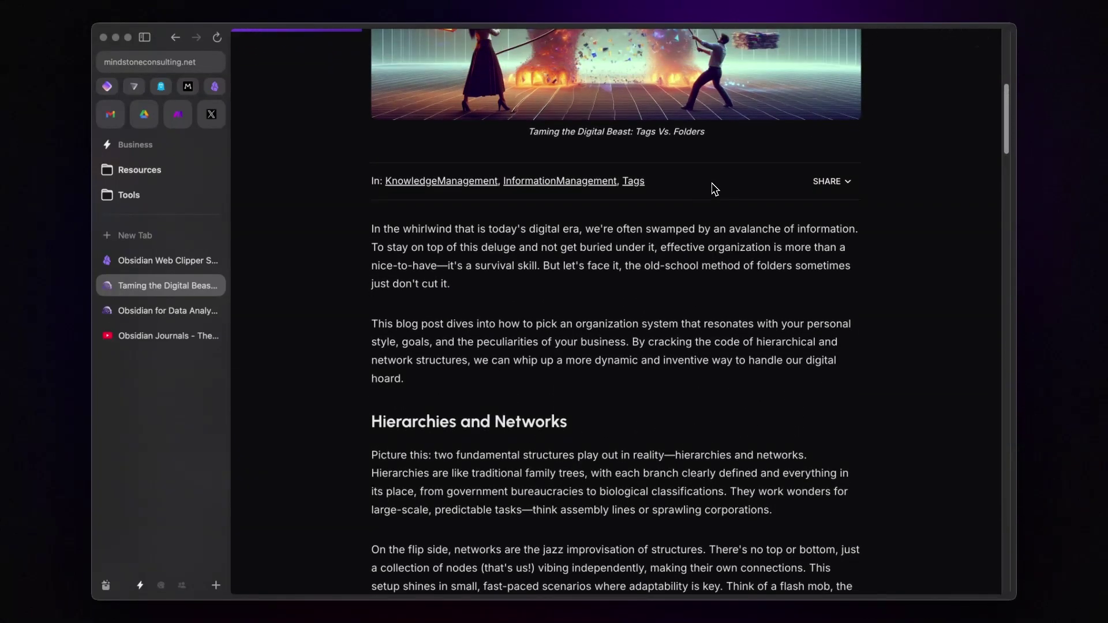
key("shift+alt+h")
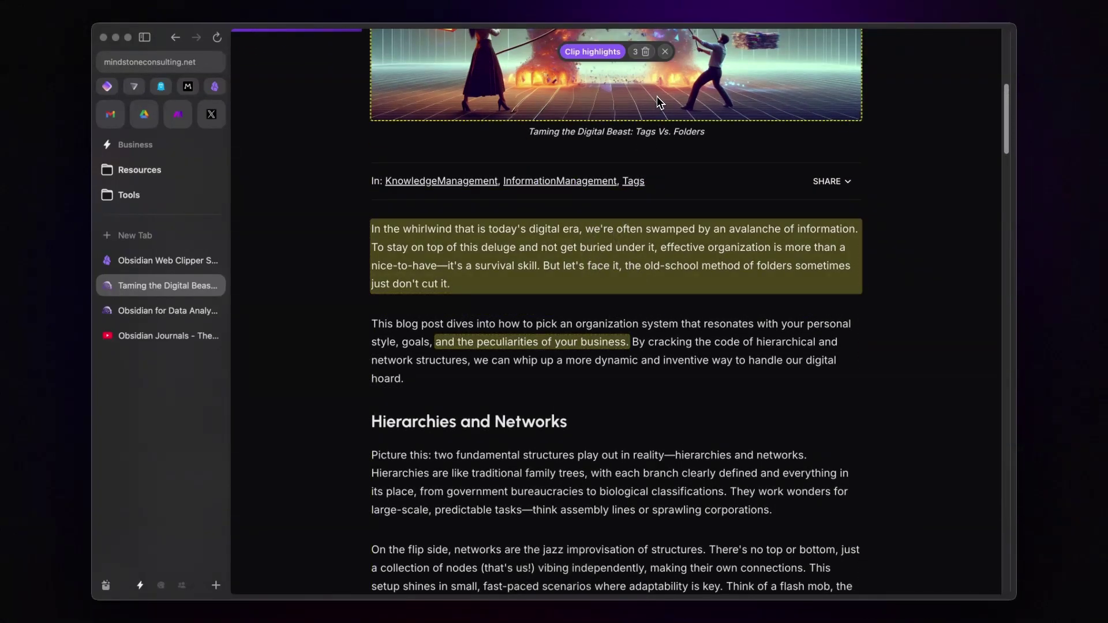
left_click(664, 53)
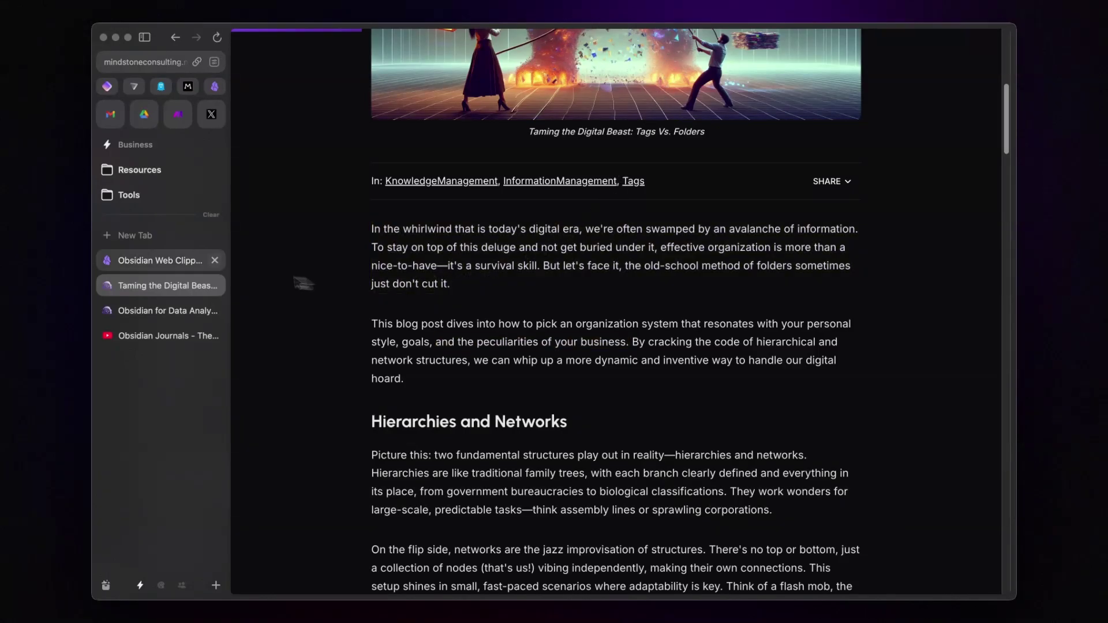
Step: Turn on Always show highlights and reload the article to see the saved highlights
left_click(172, 266)
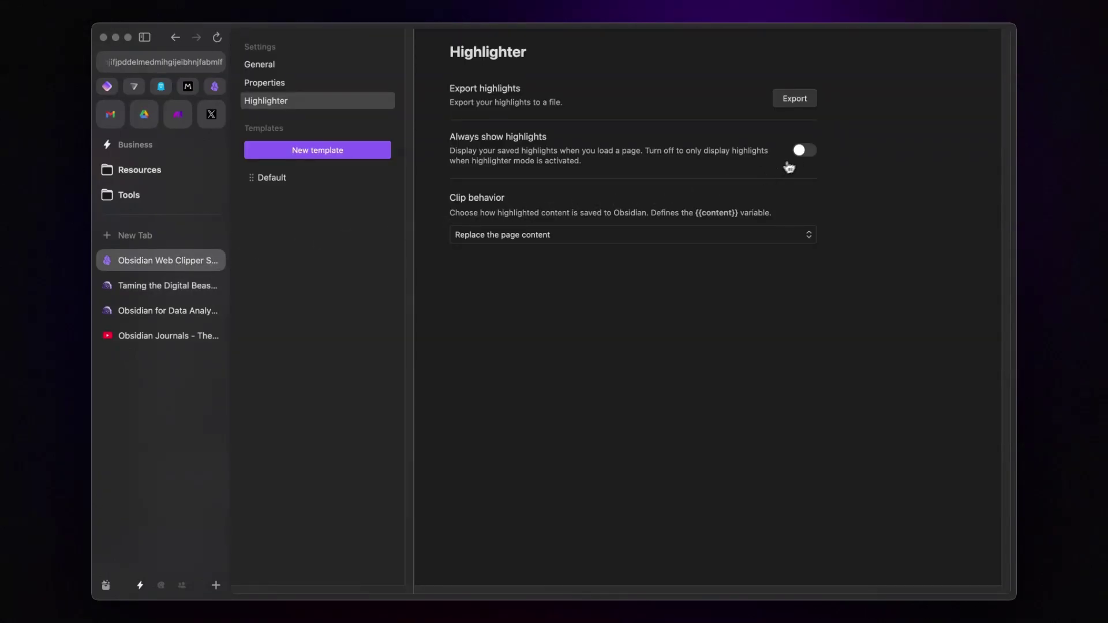
left_click(807, 152)
left_click(165, 286)
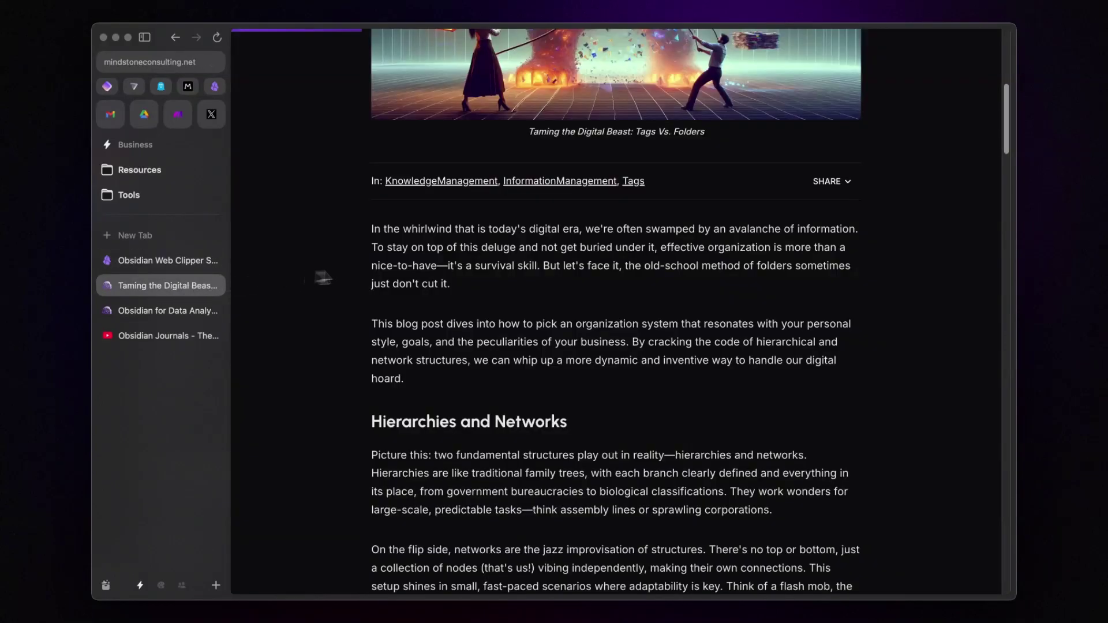
left_click(217, 37)
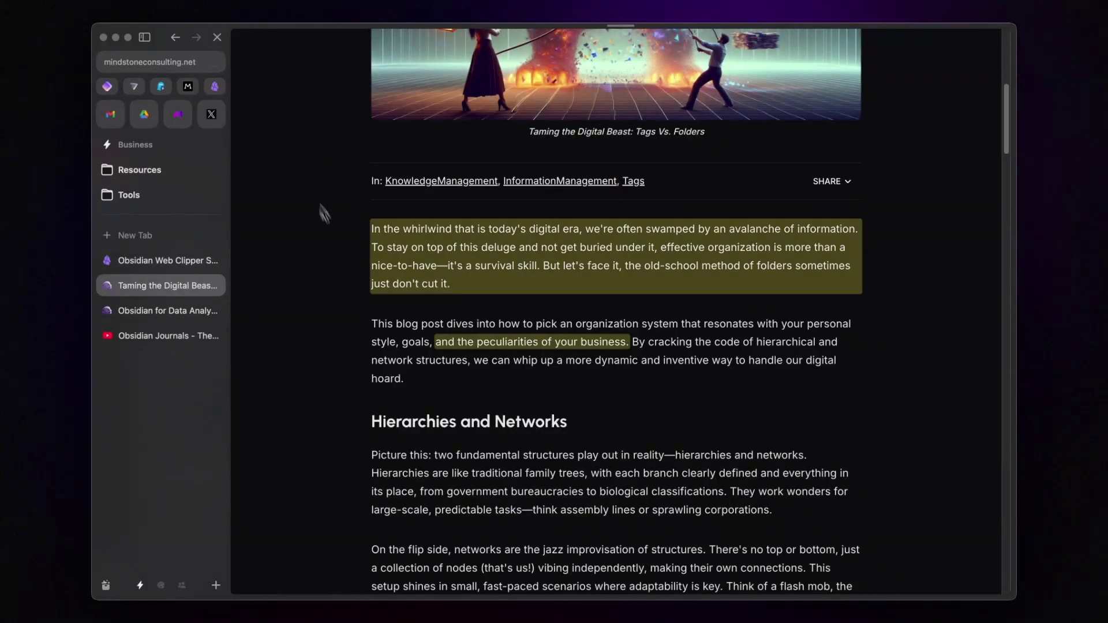
scroll(526, 288, "down", 5)
scroll(527, 289, "down", 6)
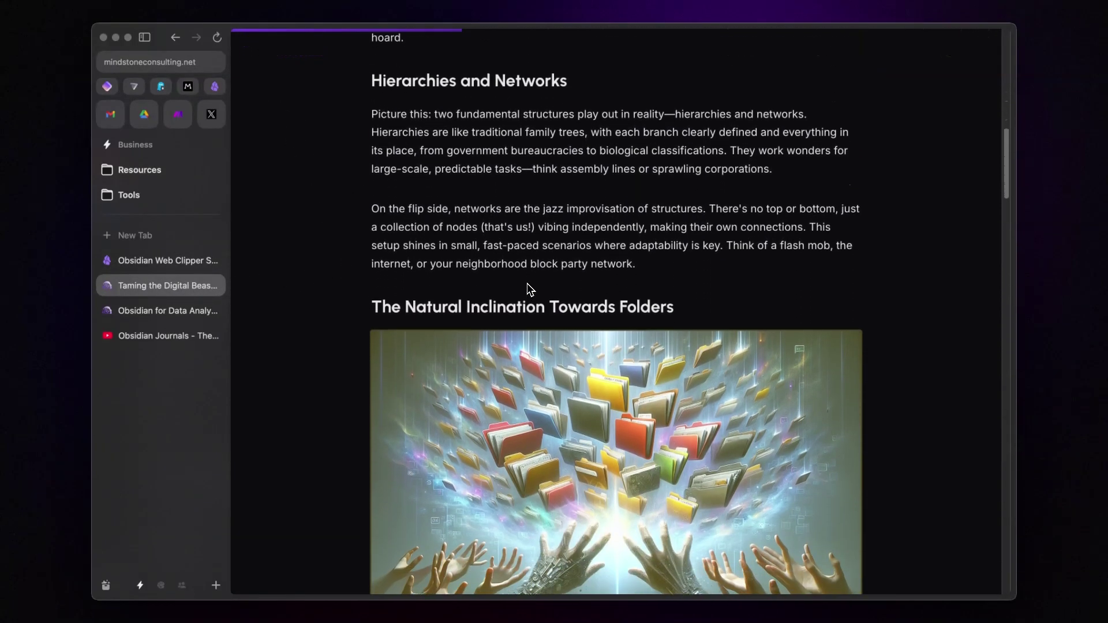
scroll(529, 288, "up", 1)
scroll(529, 288, "up", 6)
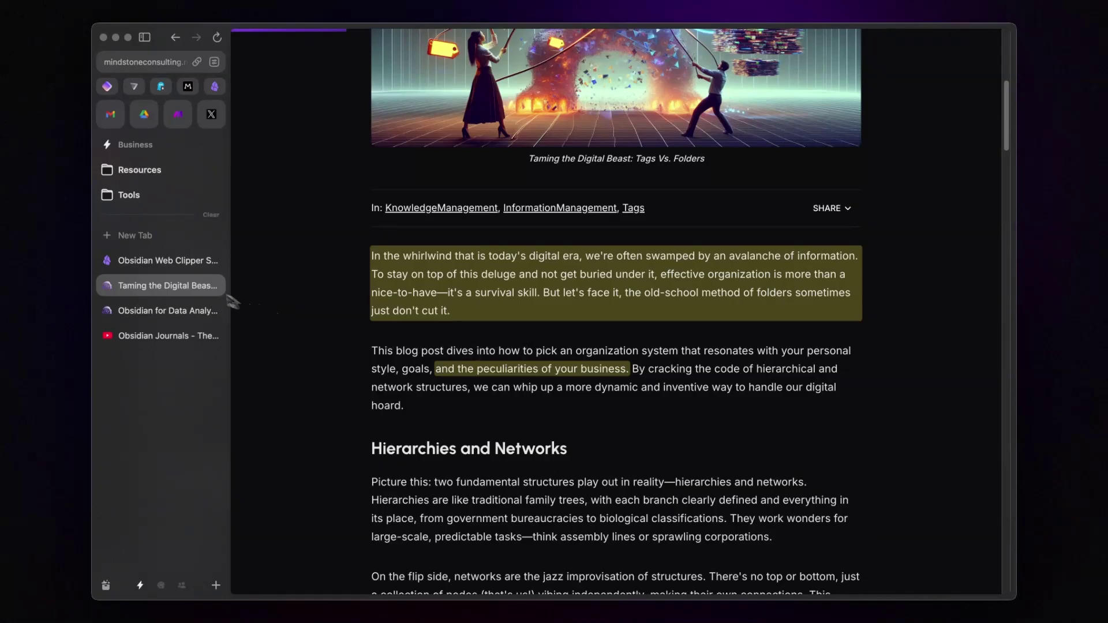
left_click(172, 261)
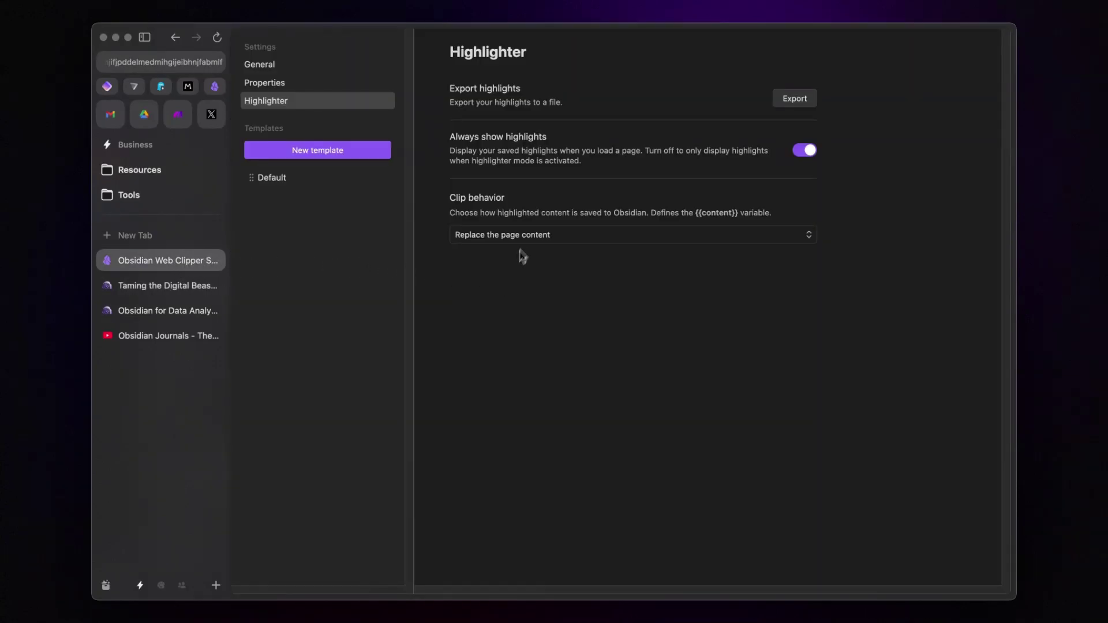
left_click(560, 234)
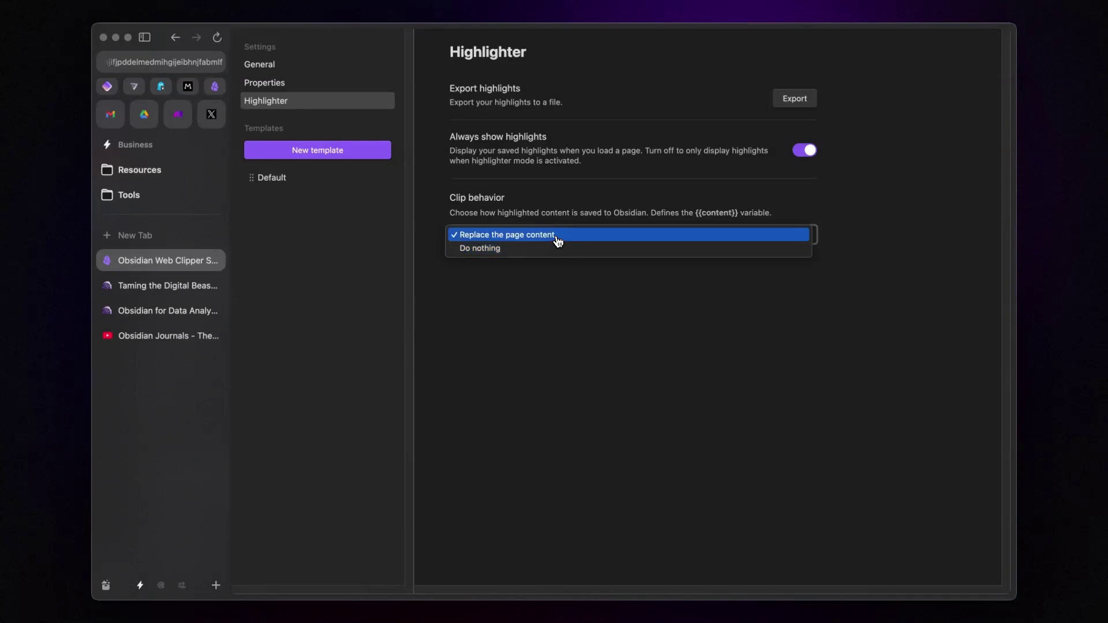
left_click(557, 235)
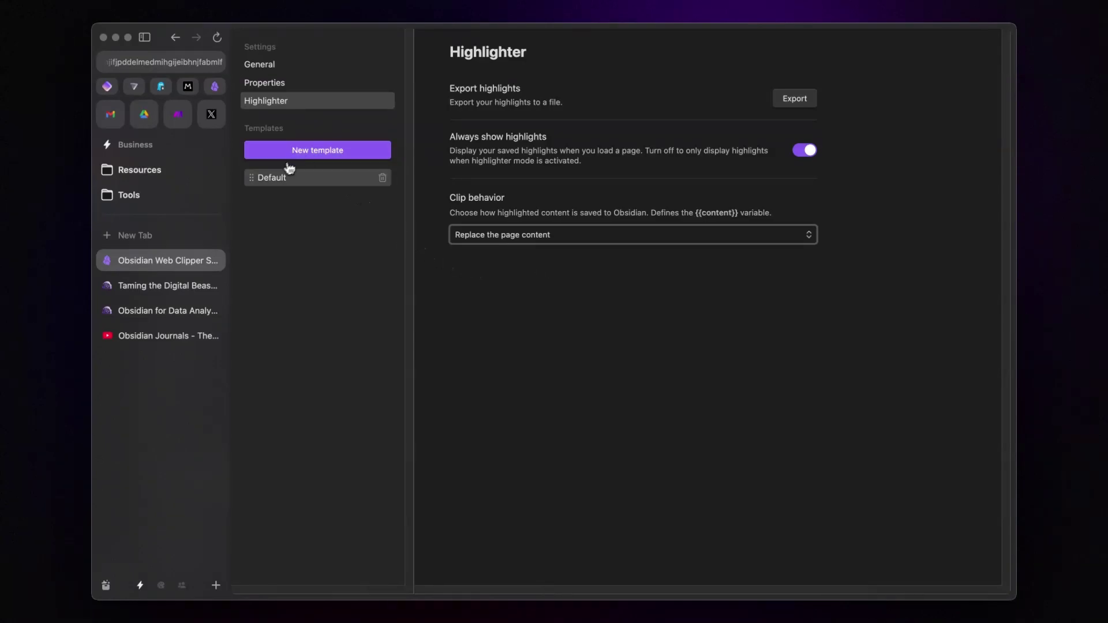
Step: Edit the Default template, keep its behavior at 'Create new note', and scroll to Properties
left_click(277, 180)
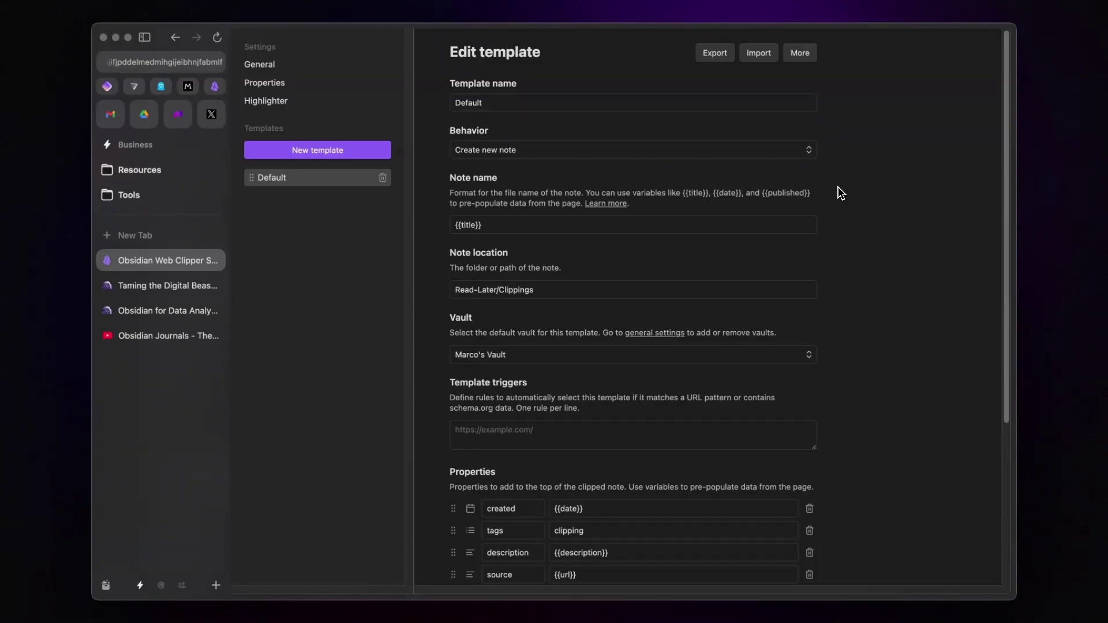
left_click(493, 104)
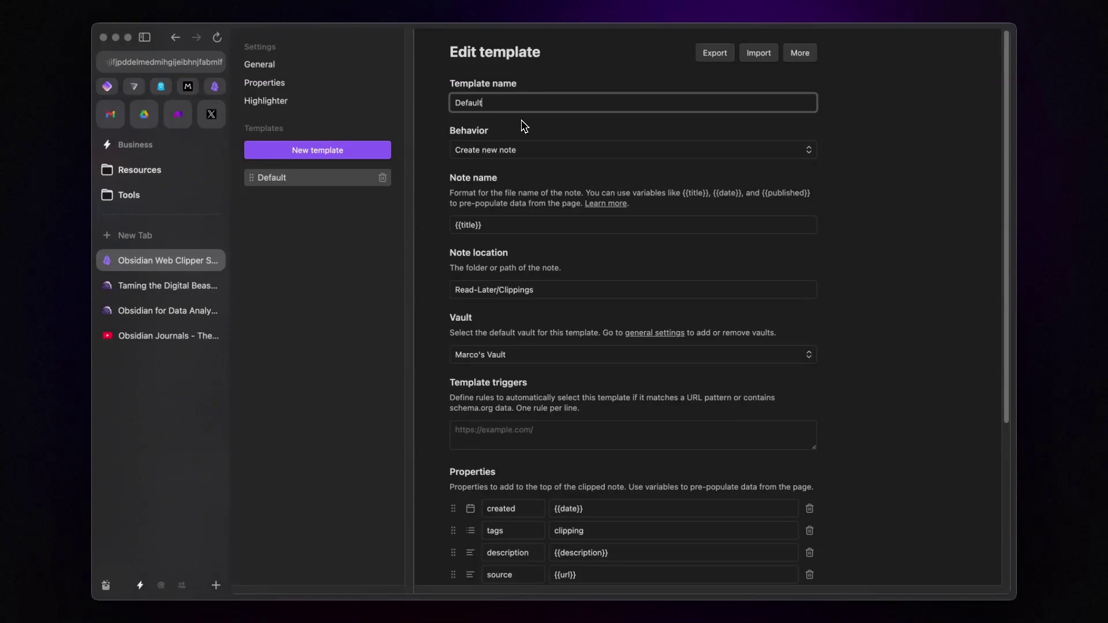
left_click(535, 152)
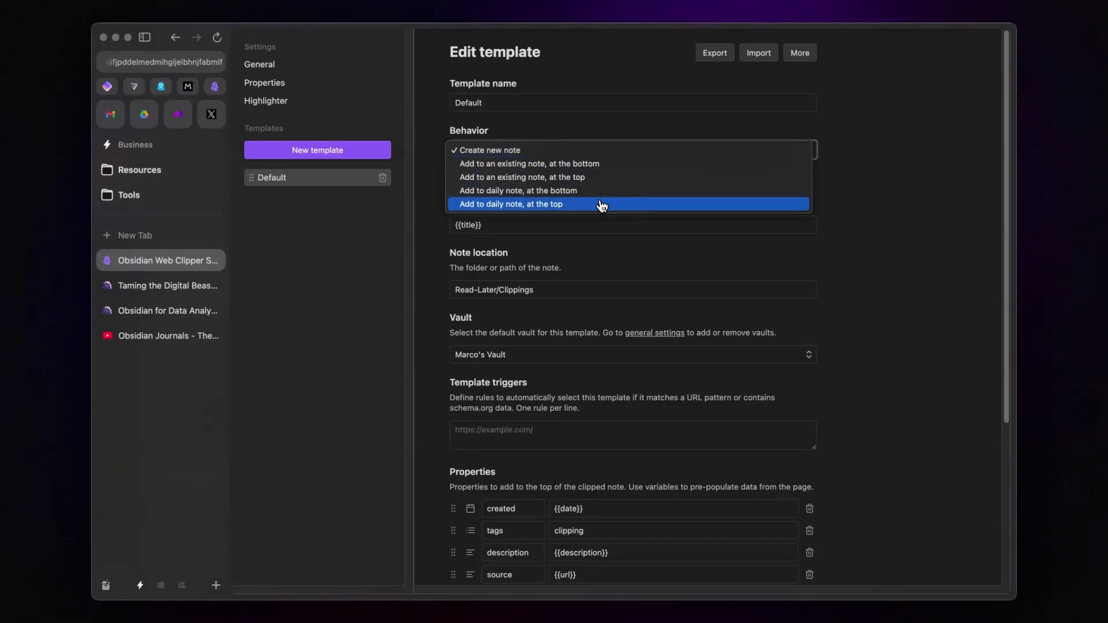
left_click(554, 151)
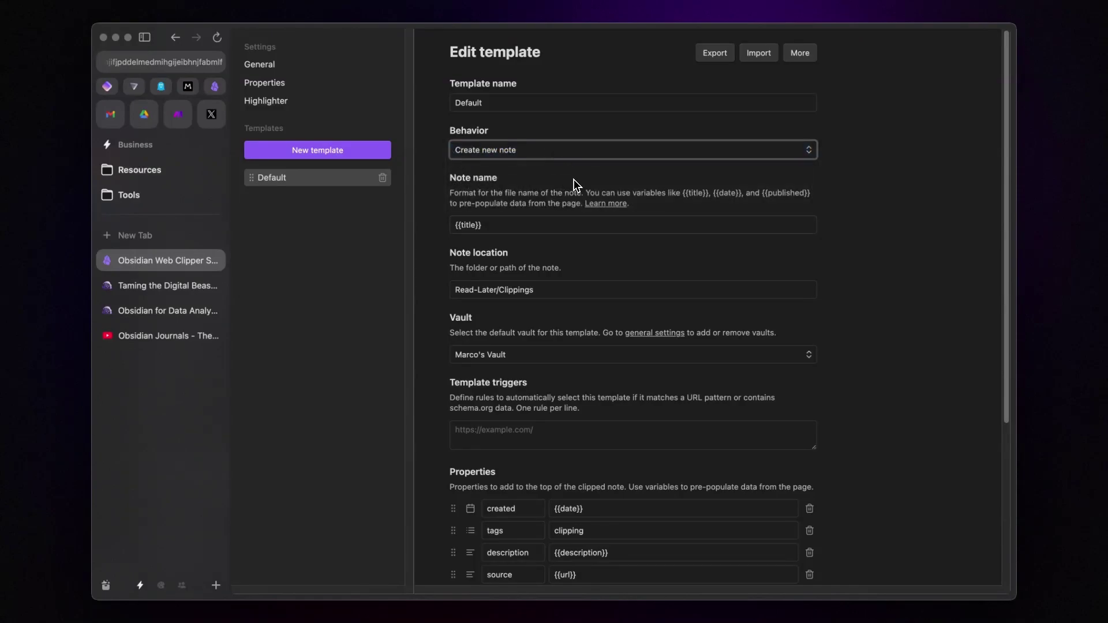
scroll(574, 184, "down", 3)
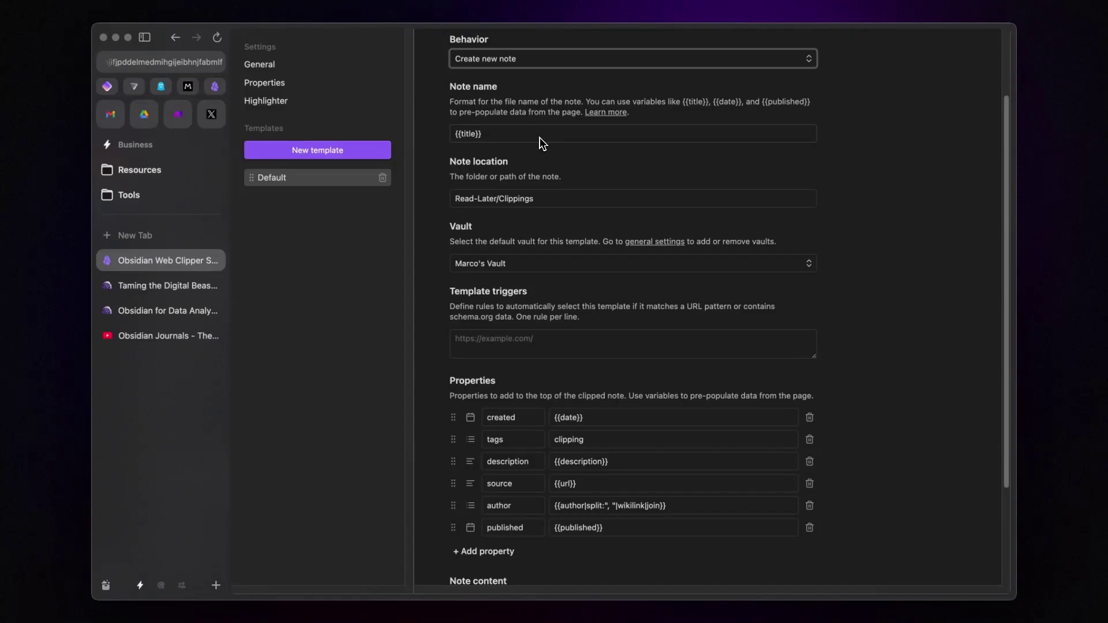
Step: Open the Web Clipper GitHub README and scroll through template variables to Schema.org variables
left_click(606, 112)
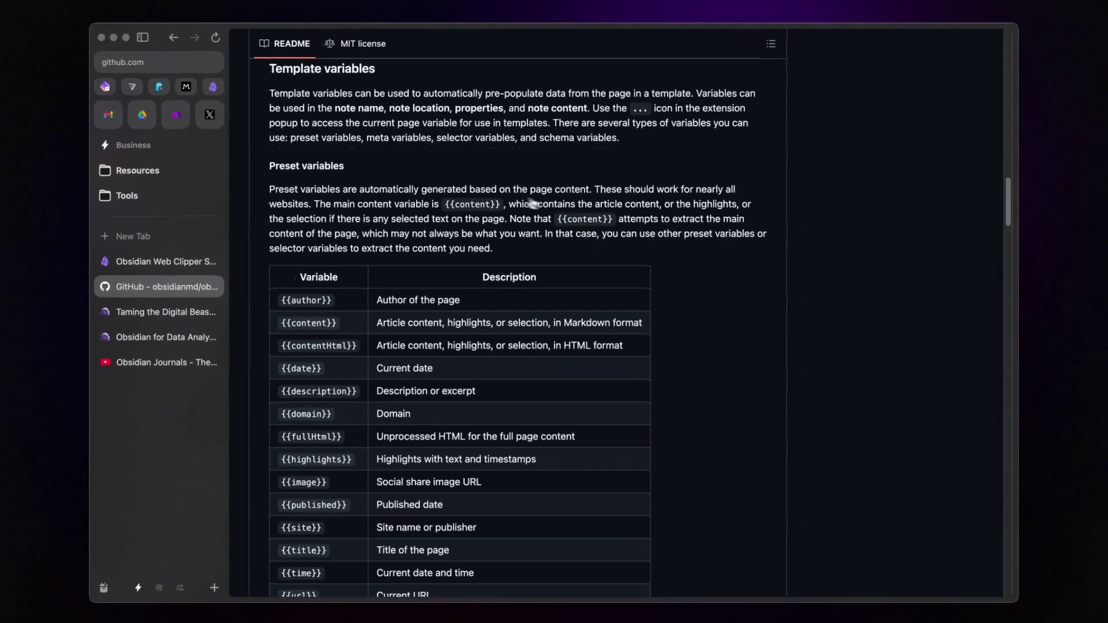
scroll(474, 195, "down", 1)
scroll(474, 195, "down", 6)
scroll(474, 195, "down", 3)
scroll(475, 195, "down", 1)
scroll(475, 195, "down", 1)
scroll(474, 195, "down", 2)
scroll(475, 195, "down", 1)
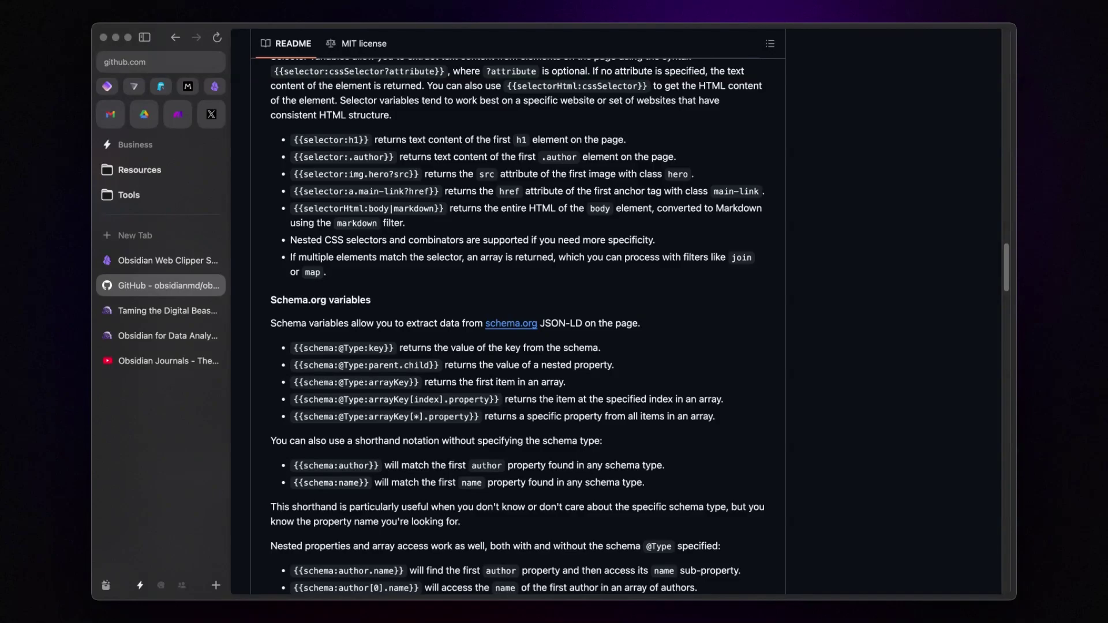
Step: Open the clipper on the Taming the Digital Beast article and browse its page variables
left_click(180, 315)
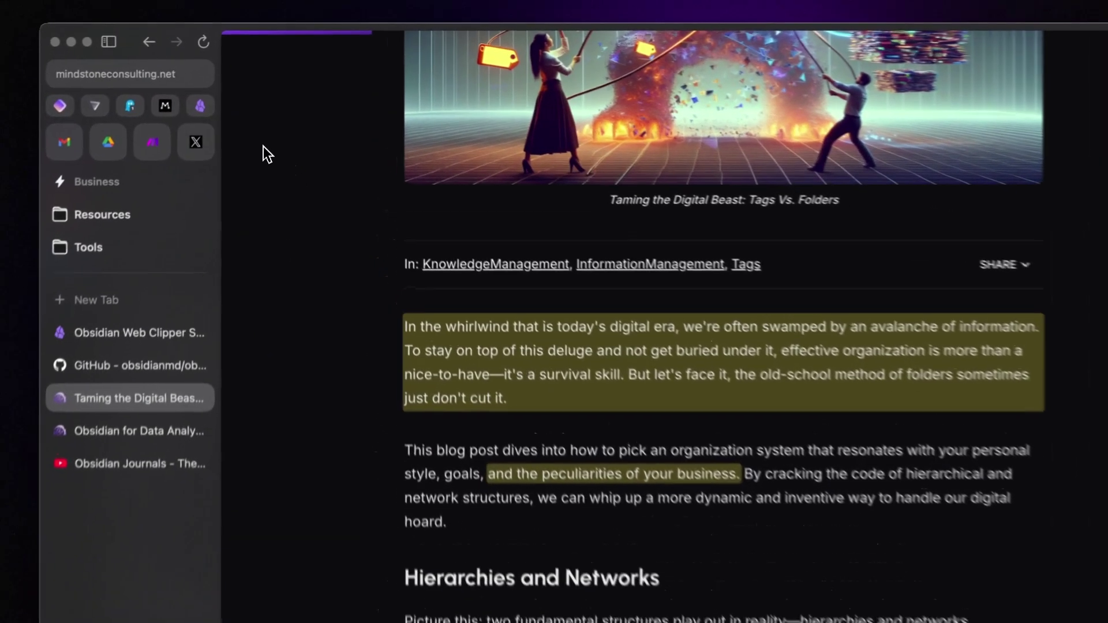
left_click(196, 117)
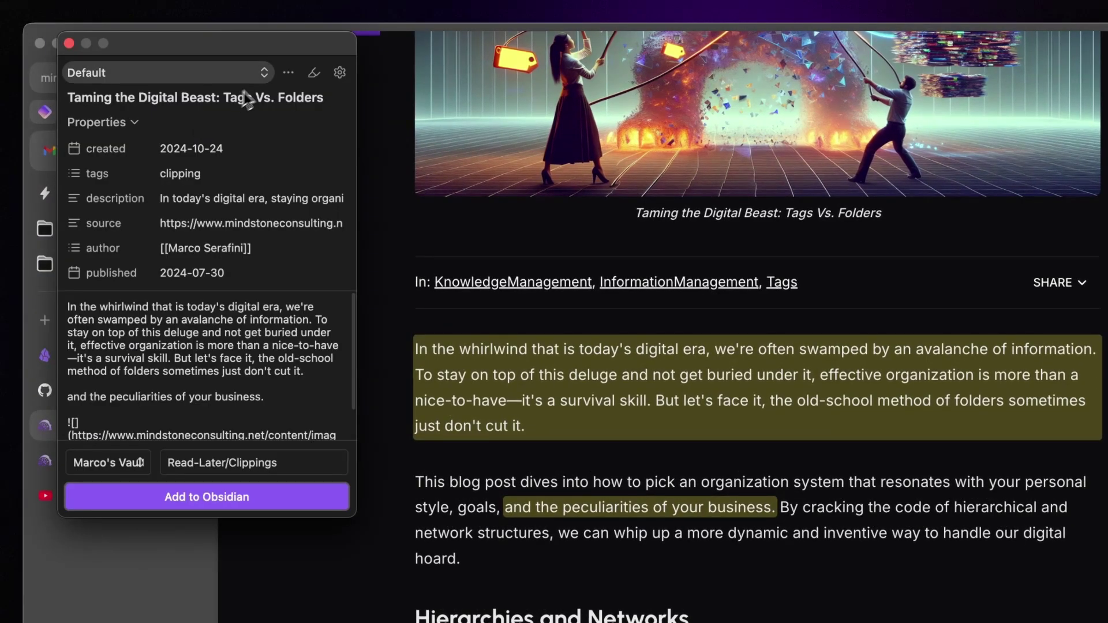
left_click(289, 73)
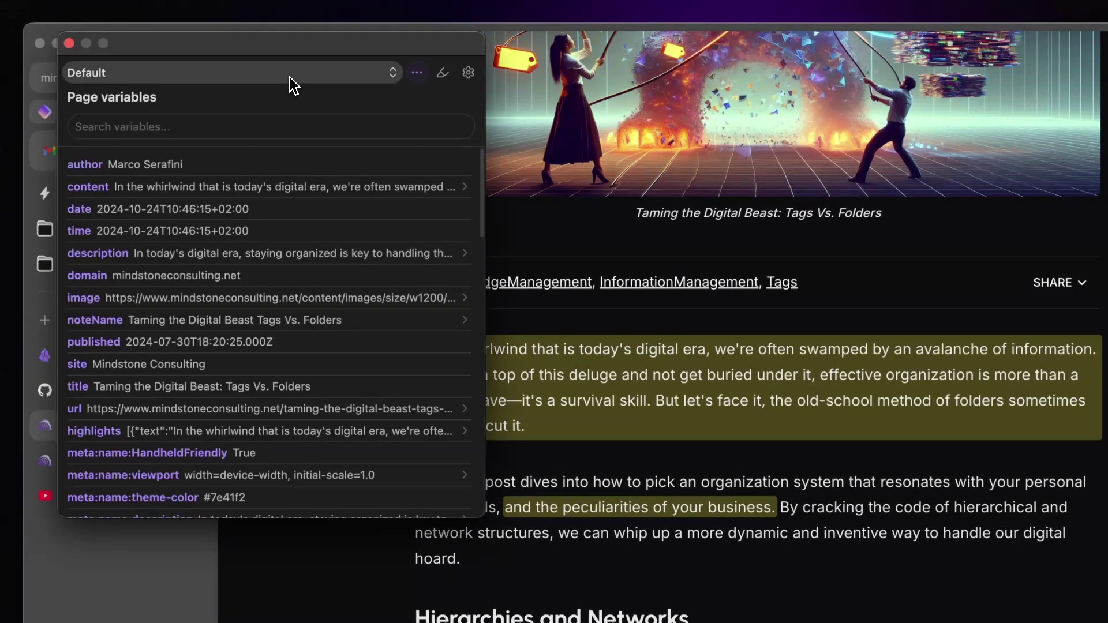
scroll(260, 252, "down", 1)
scroll(261, 252, "down", 3)
scroll(262, 254, "down", 3)
scroll(260, 254, "down", 3)
scroll(261, 254, "down", 1)
scroll(261, 254, "down", 3)
scroll(260, 254, "down", 3)
scroll(261, 254, "down", 3)
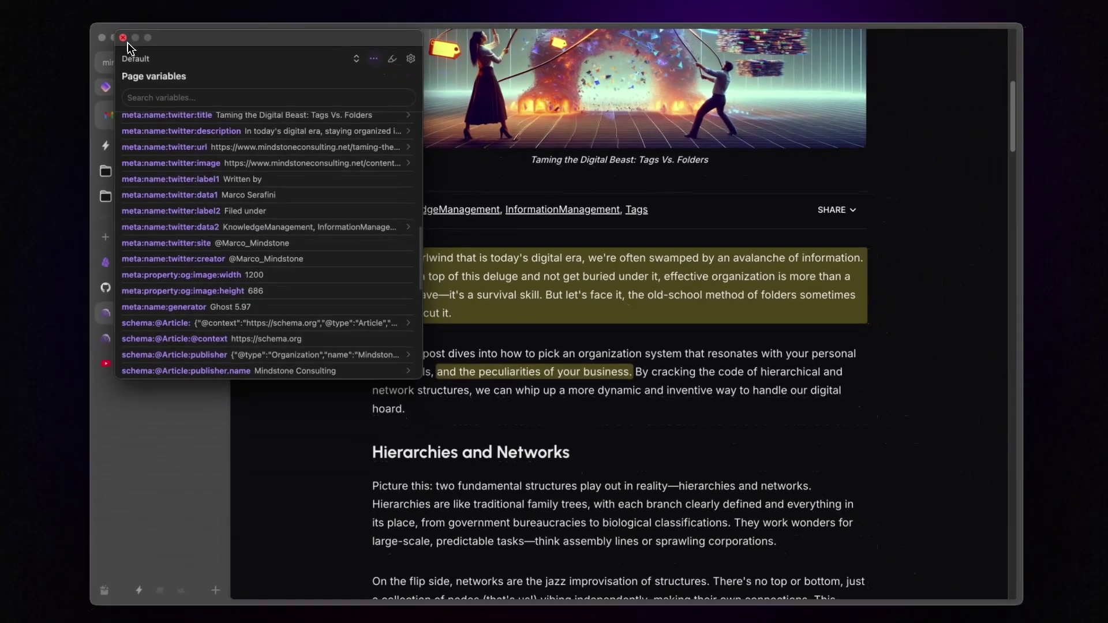
Step: Switch back to the Default template settings and scroll to its properties and {{content}} note body
left_click(127, 41)
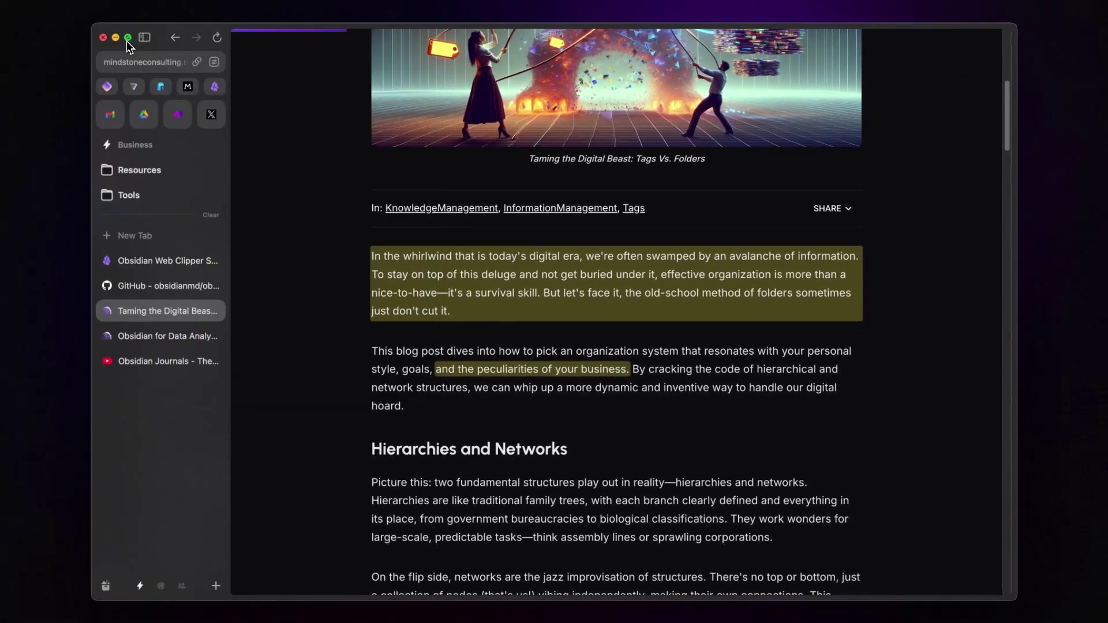
left_click(162, 262)
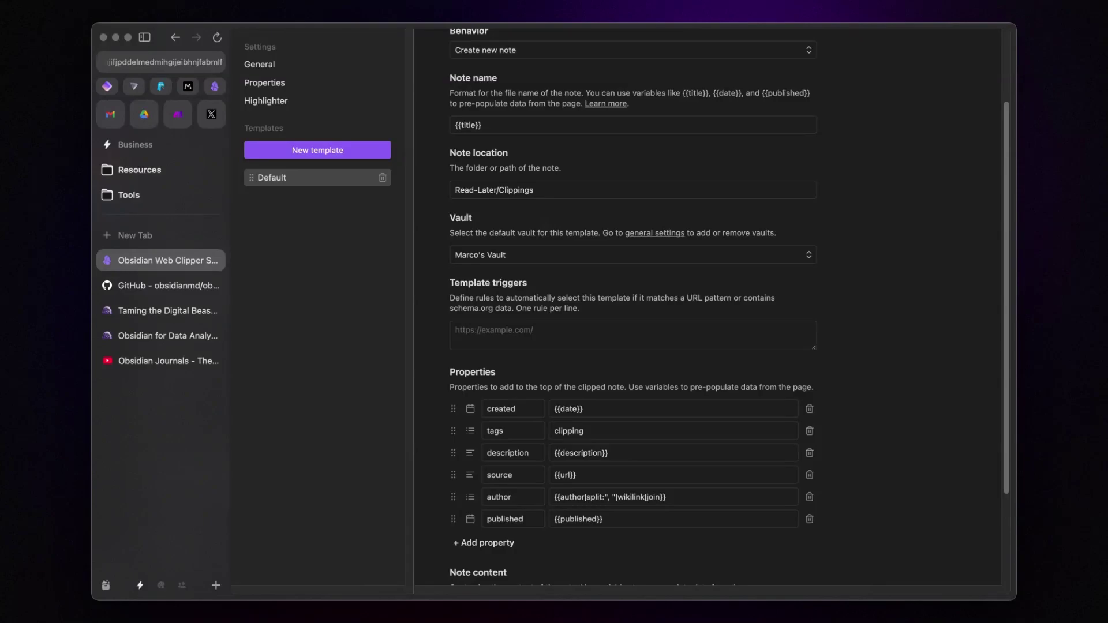
scroll(546, 224, "down", 3)
scroll(545, 224, "down", 1)
scroll(546, 224, "down", 1)
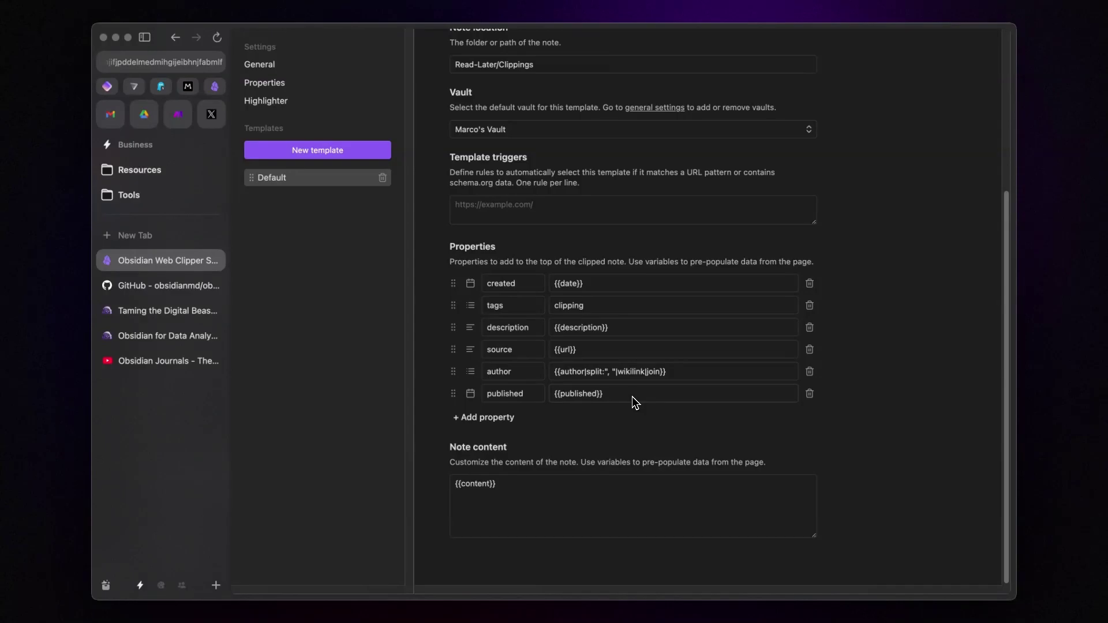
Step: Clip the Obsidian for Data Analysis article and open its note in Read-Later/Clippings
mouse_move(160, 335)
left_click(196, 335)
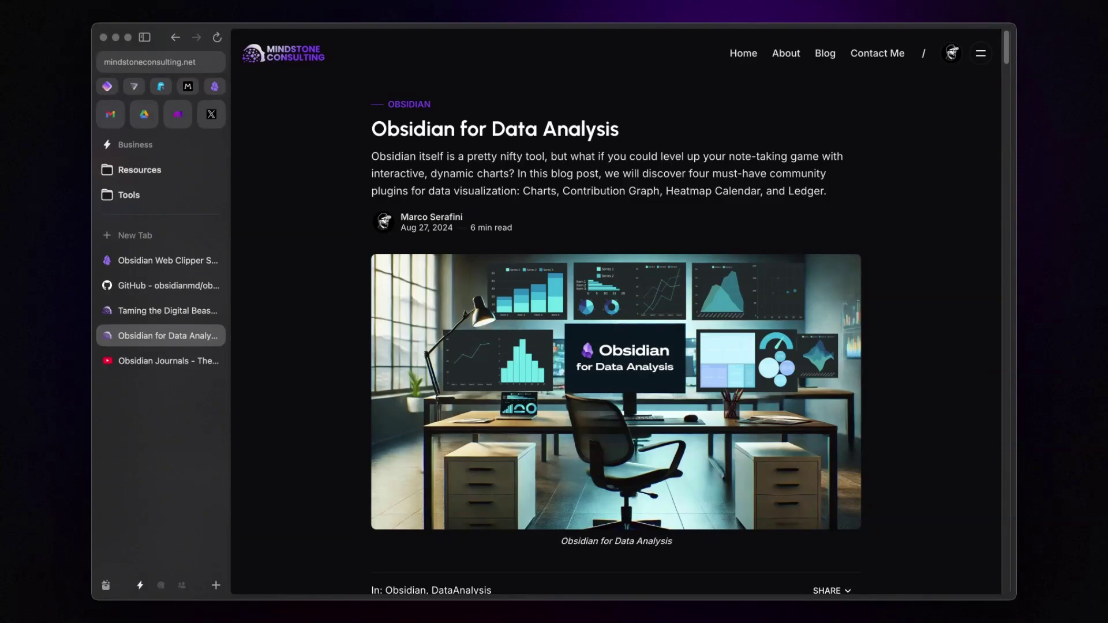
key("shift+alt+o")
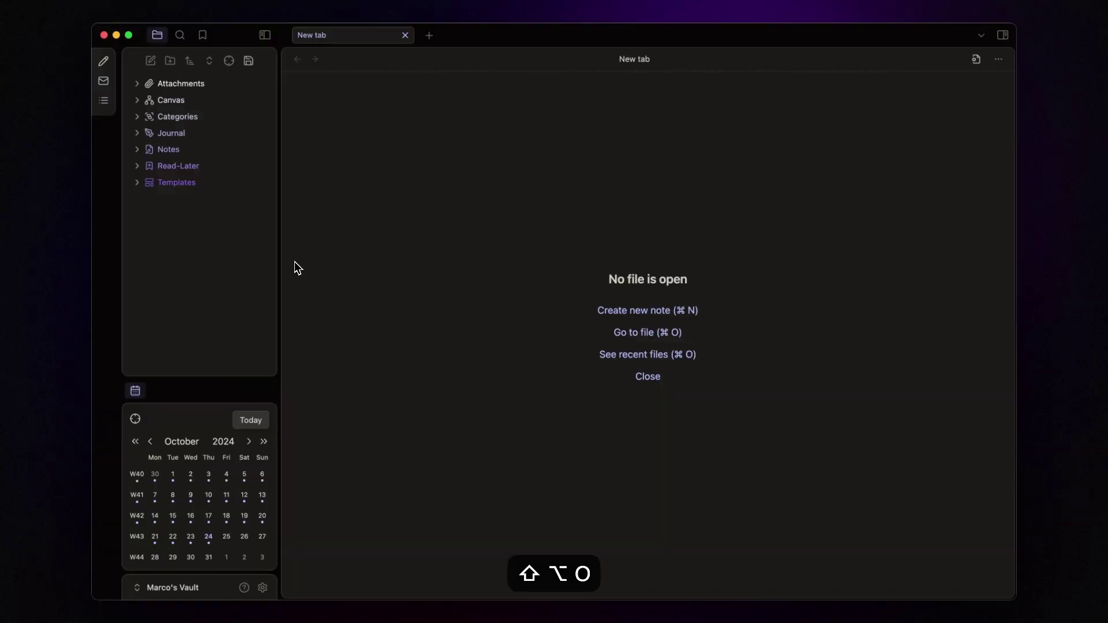
left_click(195, 167)
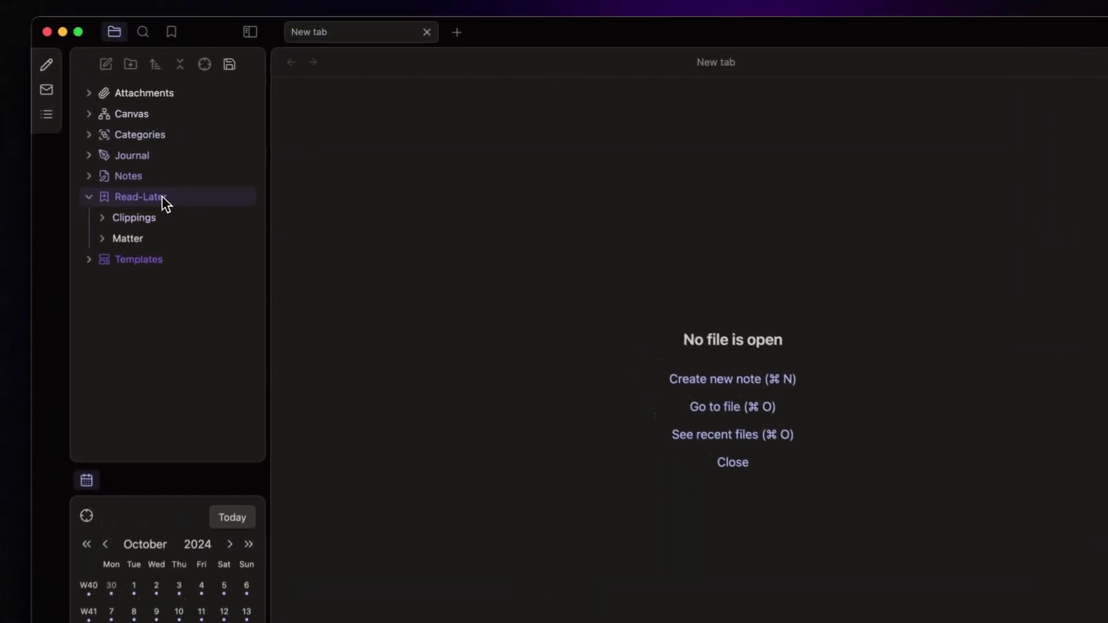
left_click(156, 225)
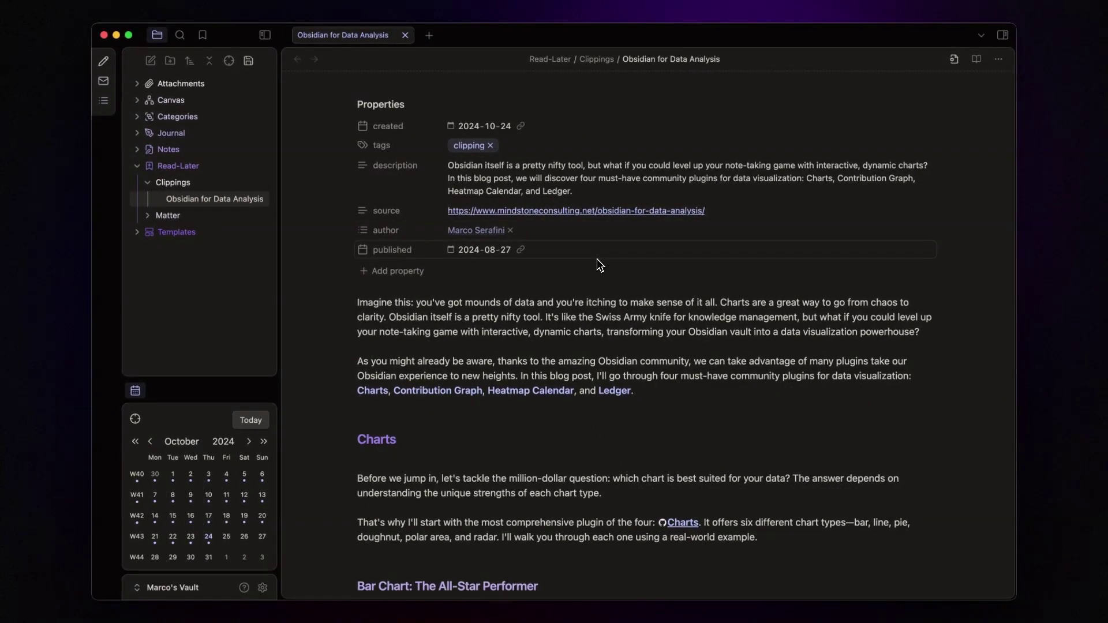
Step: Scroll to the note's charts and inspect the Line Chart heading and image markdown source
scroll(597, 259, "down", 3)
scroll(598, 264, "down", 5)
scroll(597, 265, "down", 1)
scroll(598, 265, "down", 3)
scroll(598, 264, "down", 2)
scroll(597, 264, "down", 5)
left_click(579, 352)
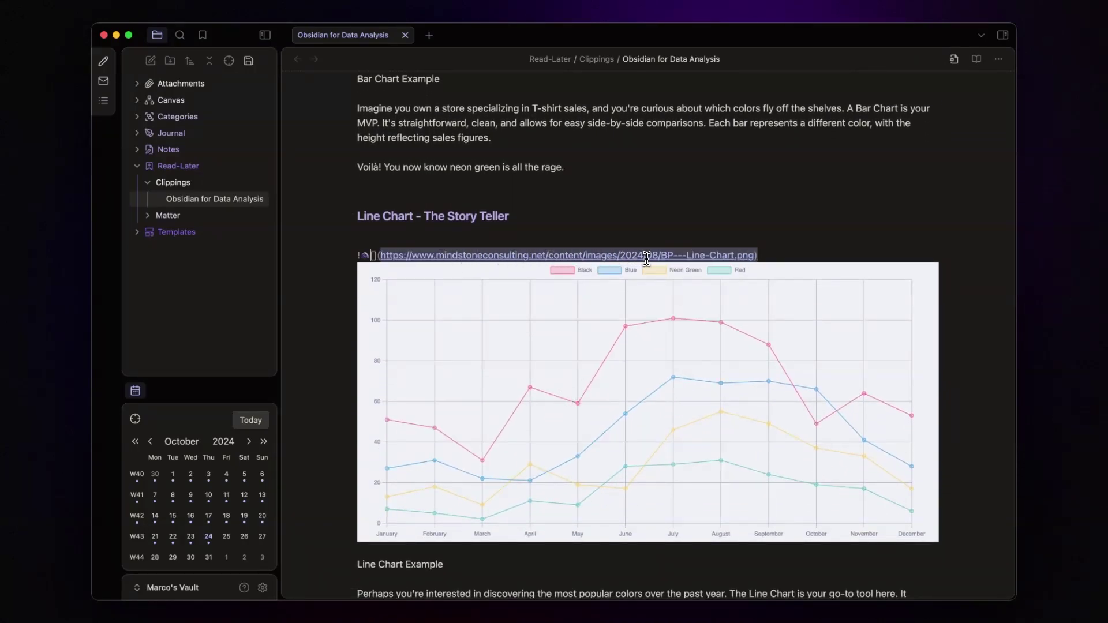
left_click(630, 213)
Step: Clip the Obsidian Journals YouTube video into Obsidian with the current template
key("alt+a")
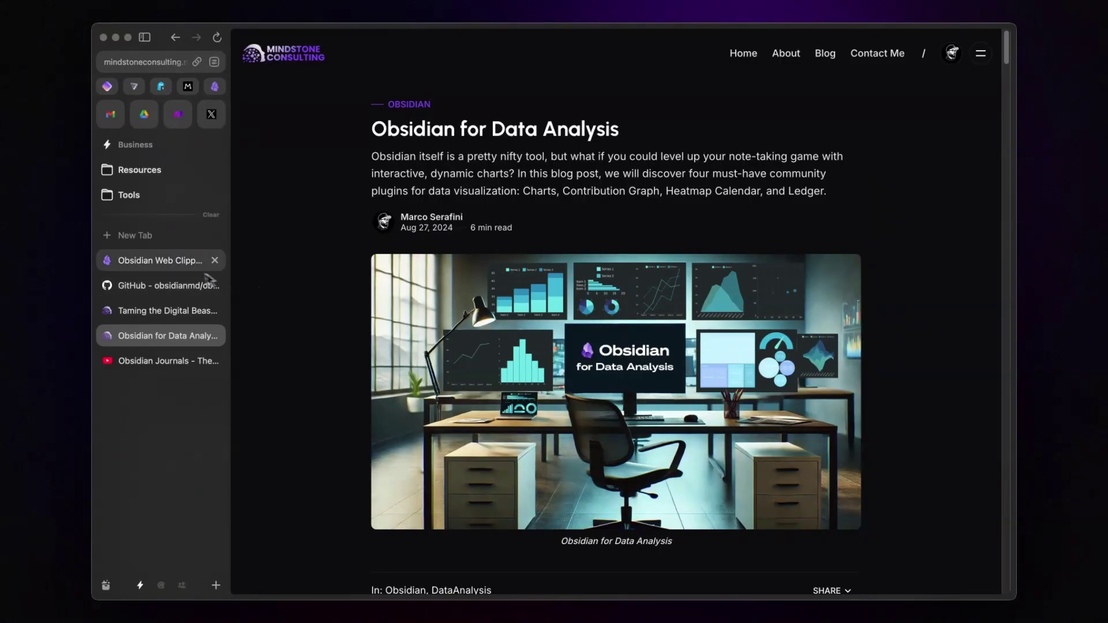
left_click(178, 268)
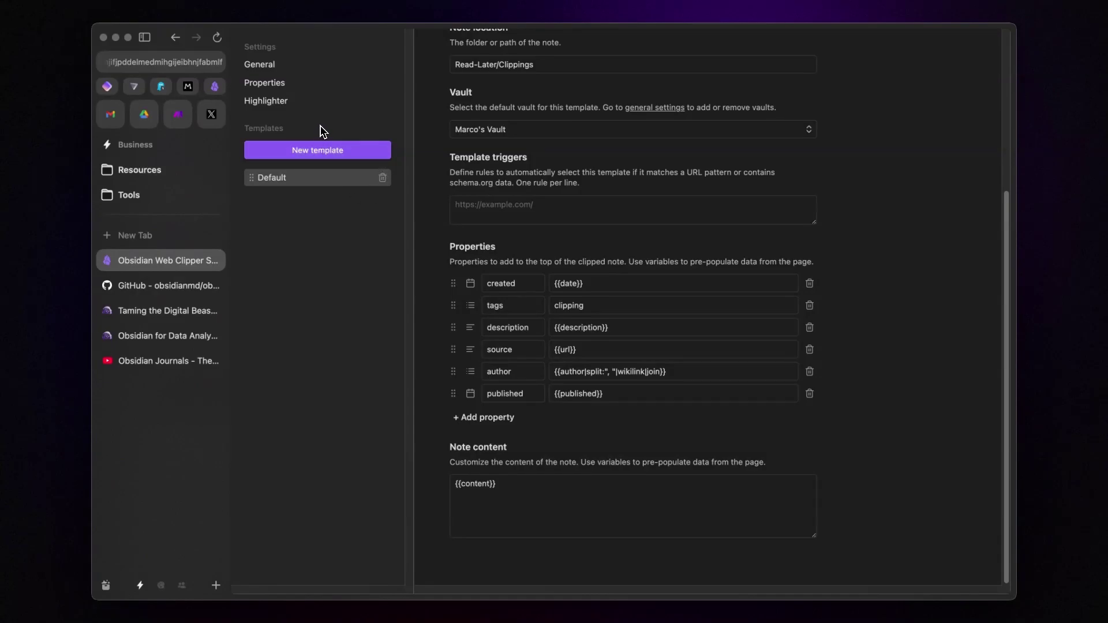
scroll(558, 187, "up", 5)
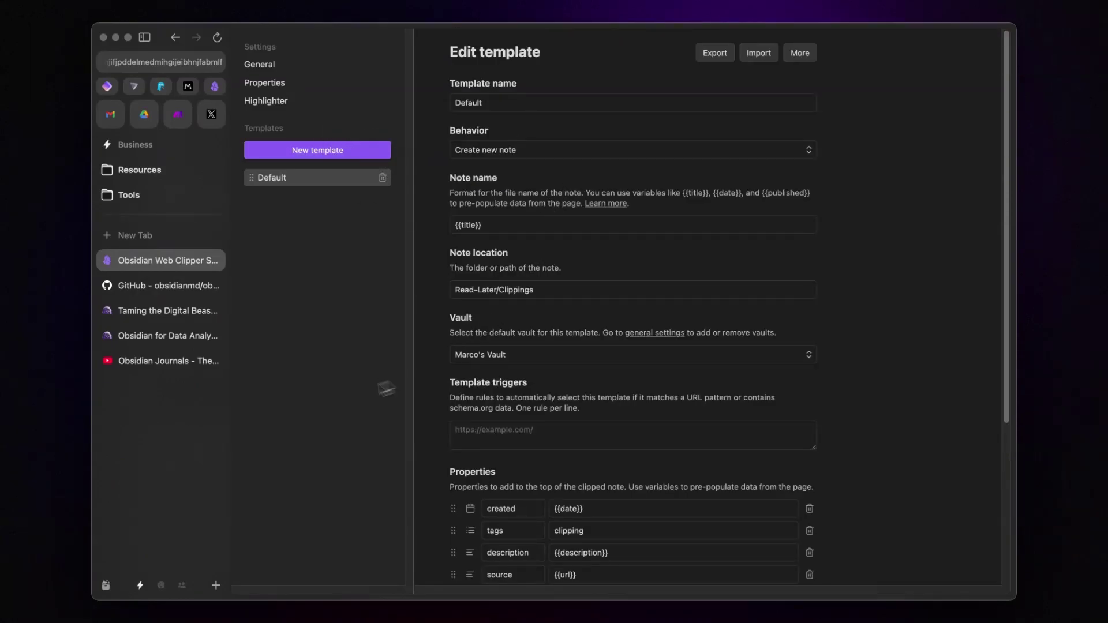
left_click(170, 368)
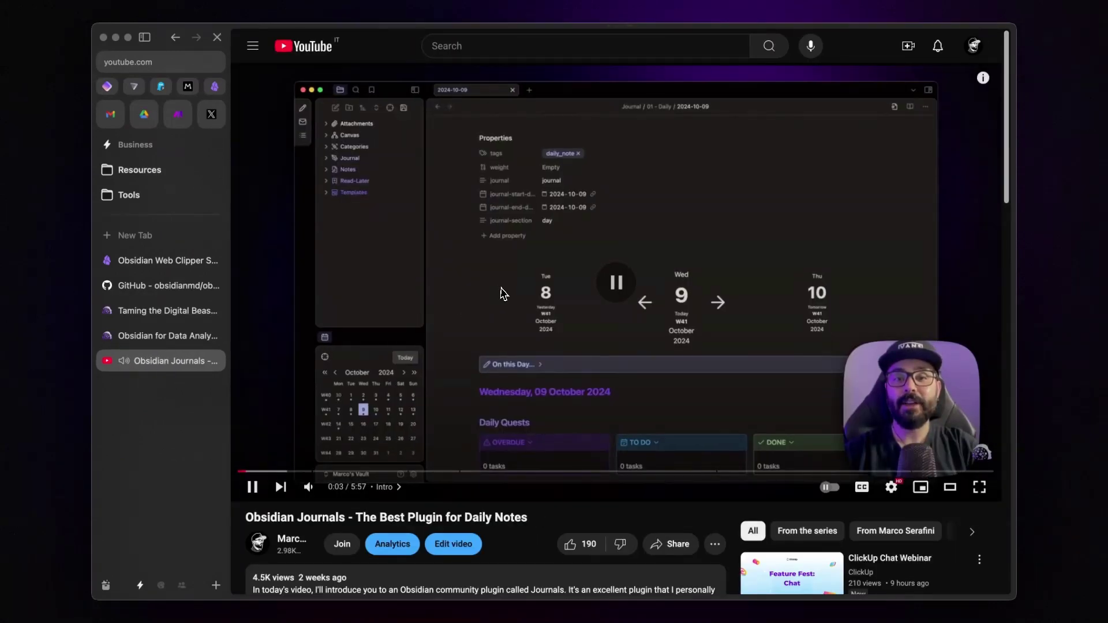
key("alt+shift+o")
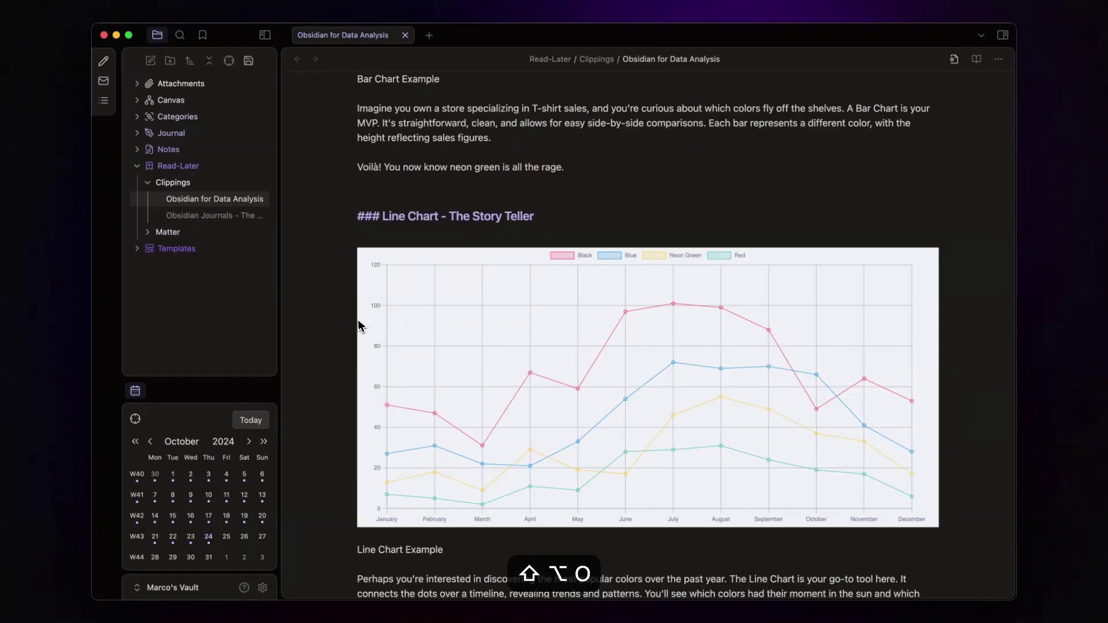
Step: Open the new Obsidian Journals clipping note, then delete it
left_click(227, 217)
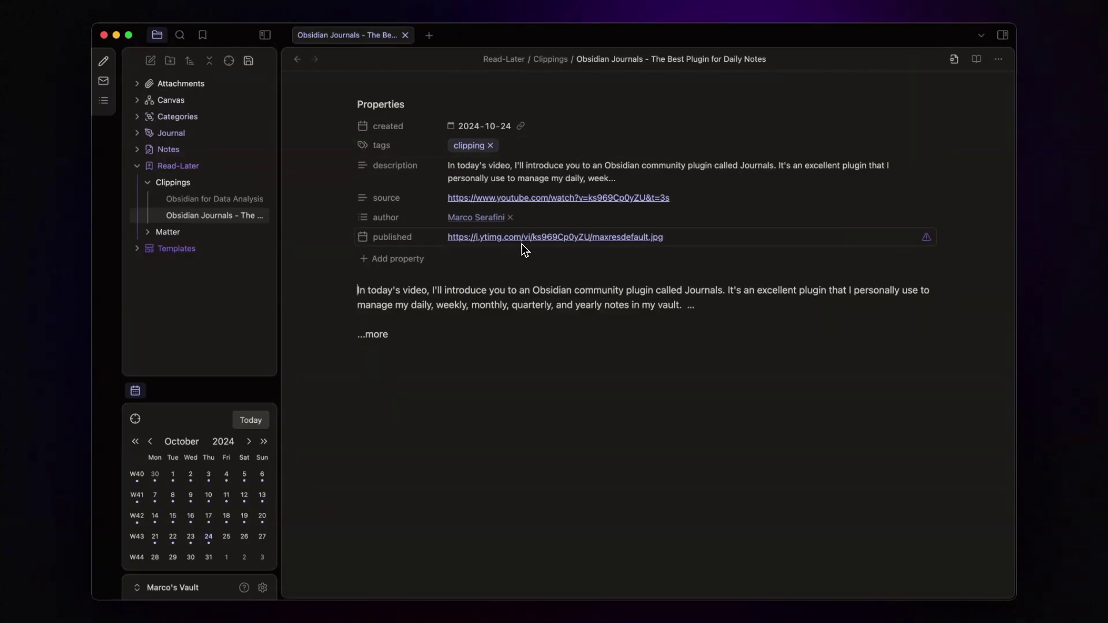
right_click(226, 219)
left_click(291, 381)
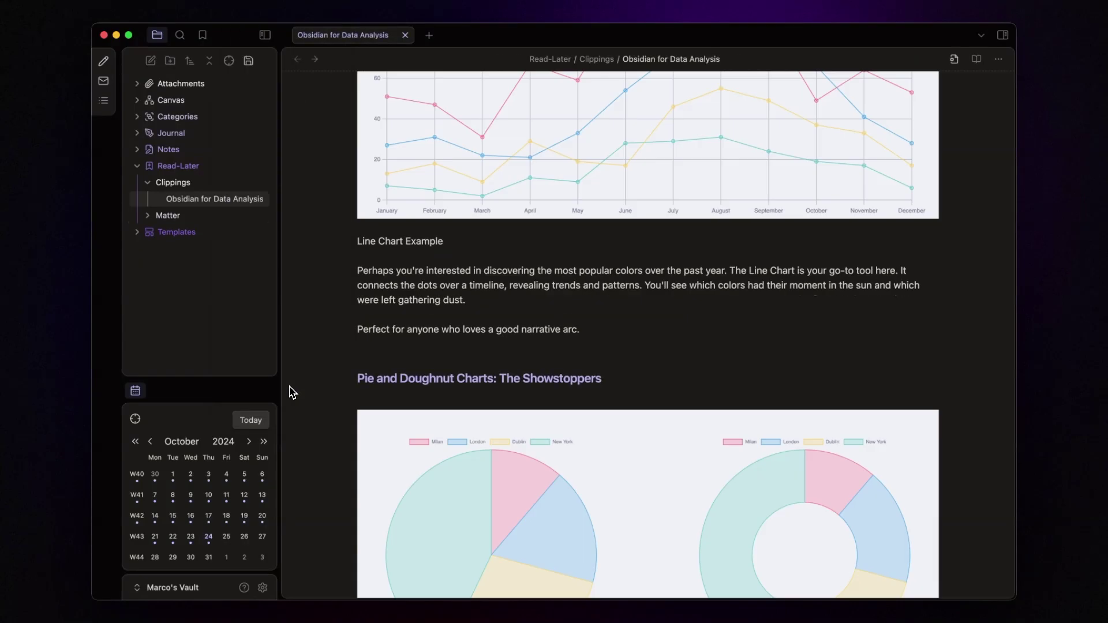
key("super+Tab")
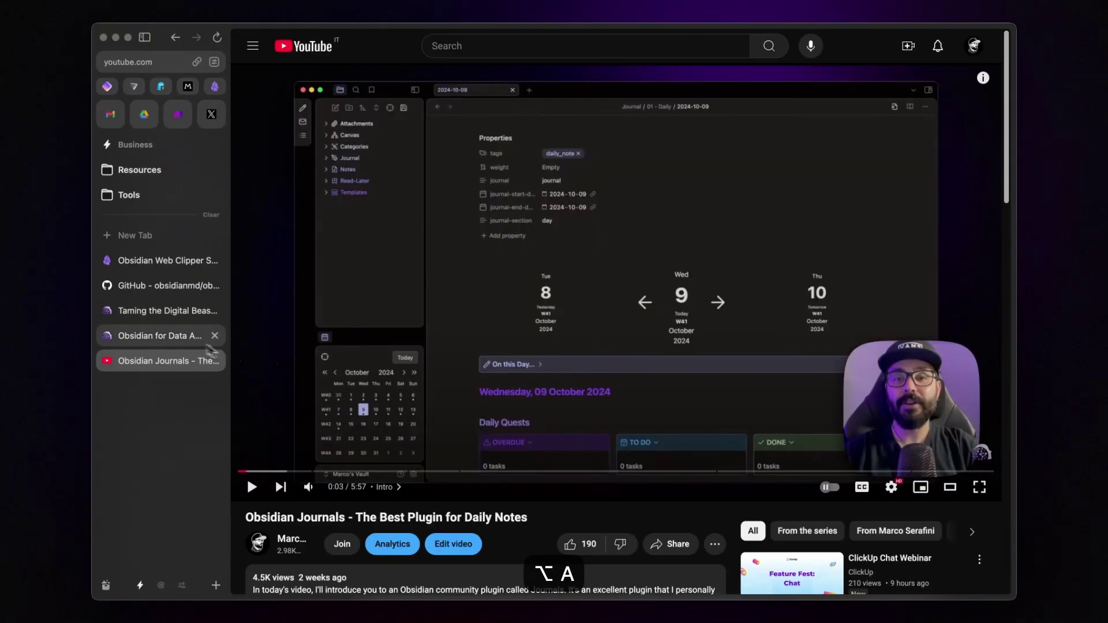
Step: Create a new Web Clipper template named 'YouTube Video'
left_click(169, 269)
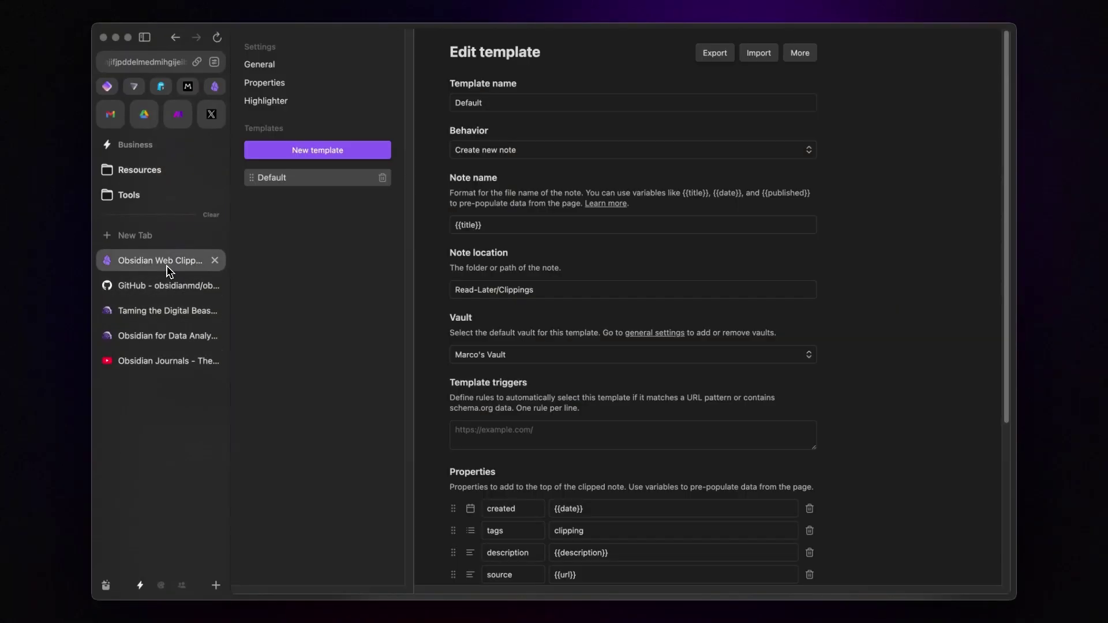
left_click(326, 155)
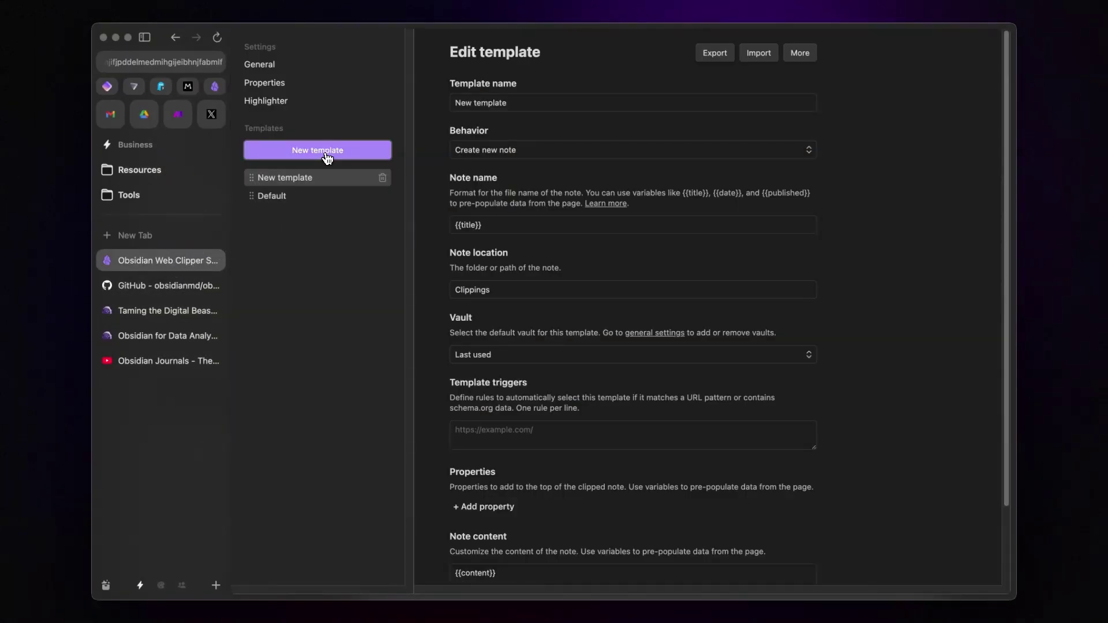
triple_click(514, 99)
type("YouTube Video")
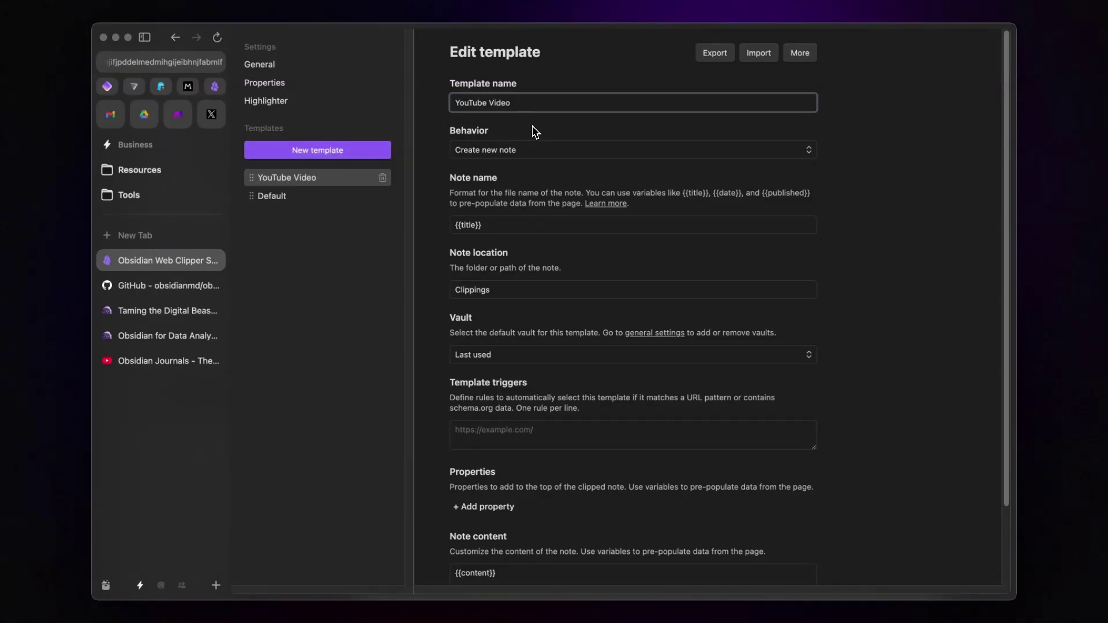
key("Tab")
Step: Set the template's note name to {{schema:name}}
scroll(531, 205, "down", 2)
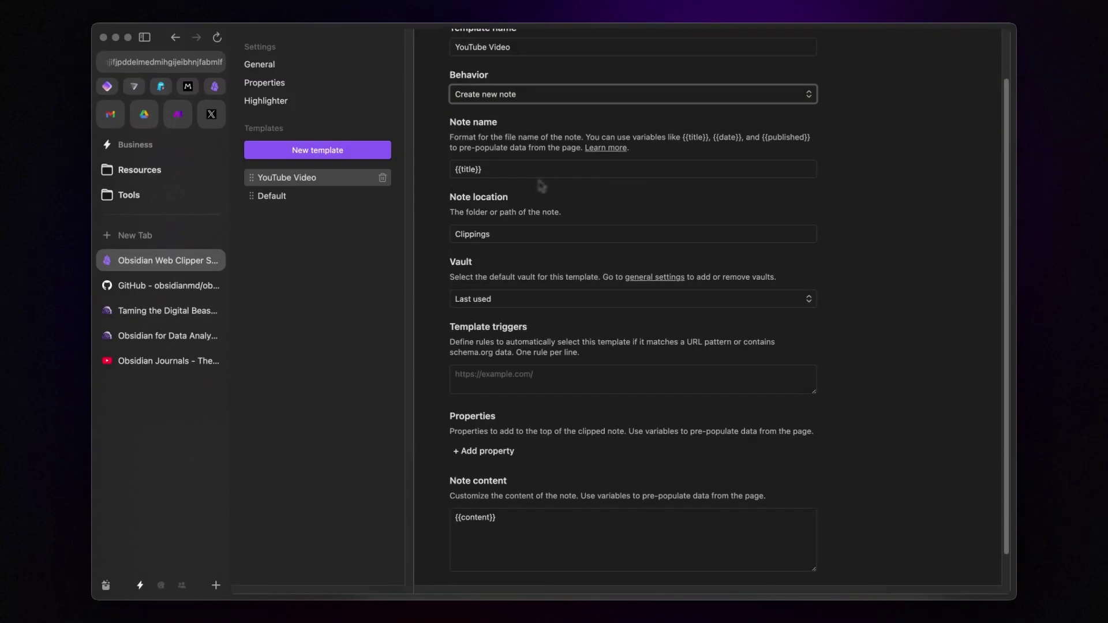
triple_click(527, 173)
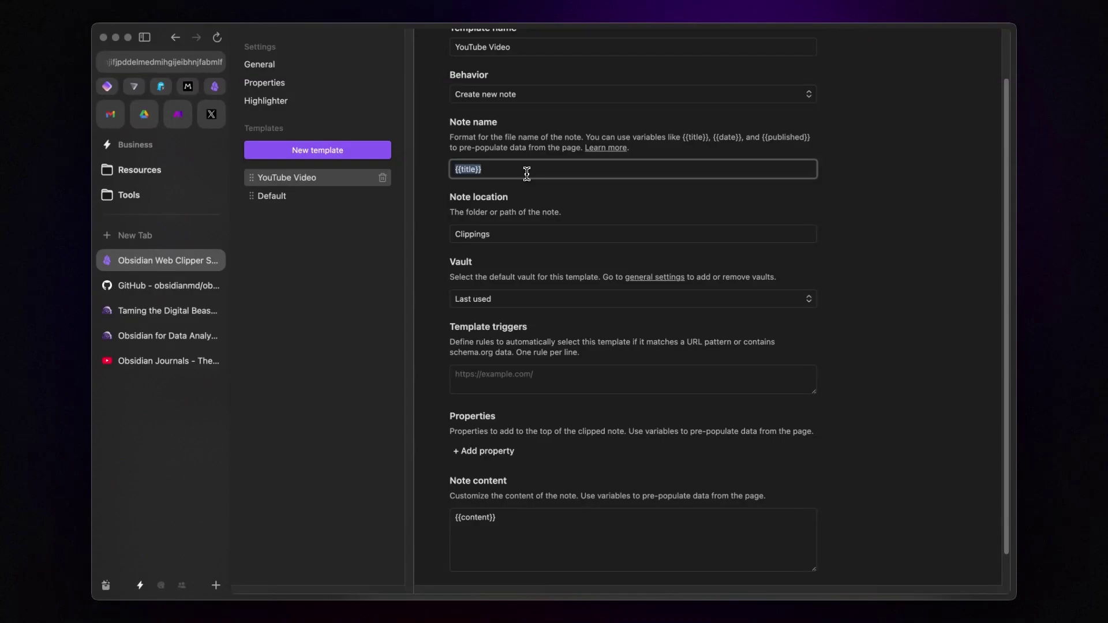
type("{{s")
type("chema:name")
left_click(520, 211)
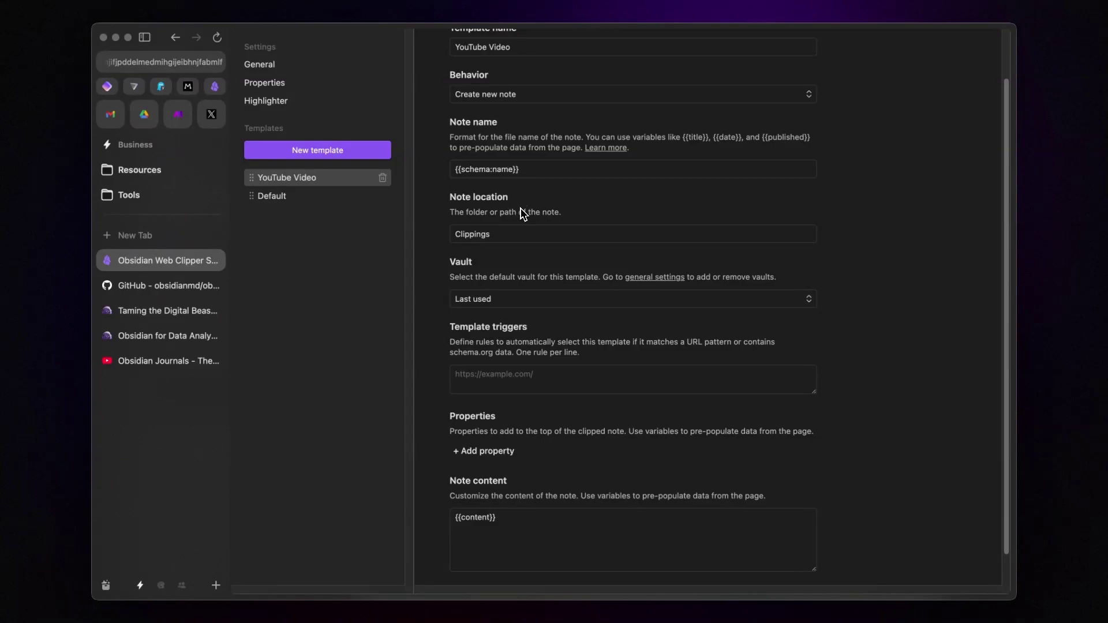
Step: Set the note location to Read-Later/Clippings and the vault to Marco's Vault
scroll(522, 213, "down", 1)
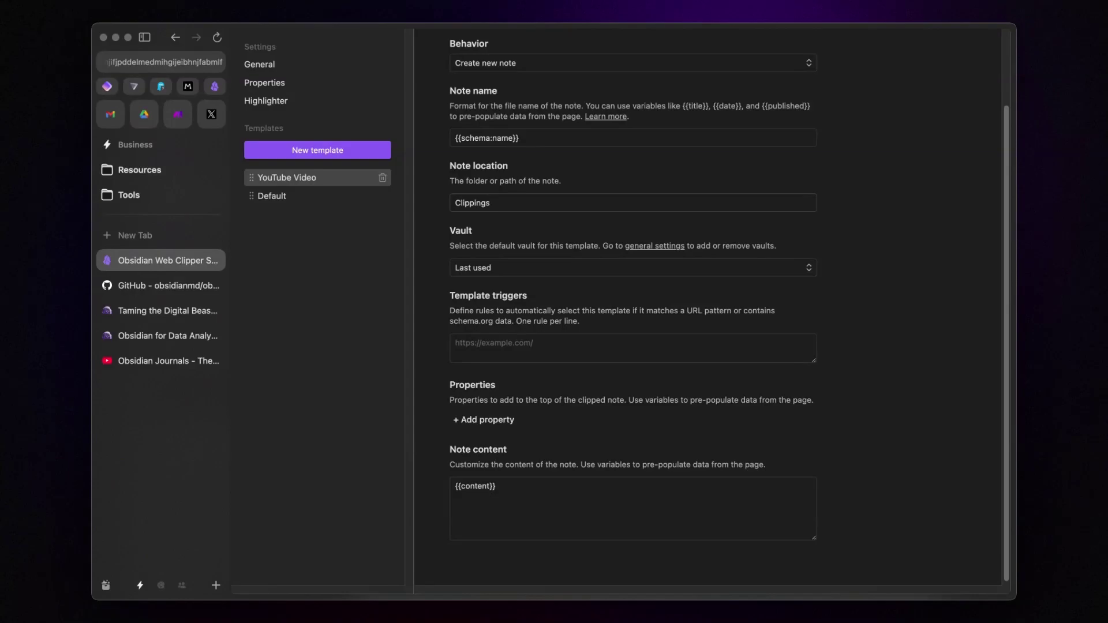
left_click(490, 202)
key("super+a")
key("BackSpace")
type("R")
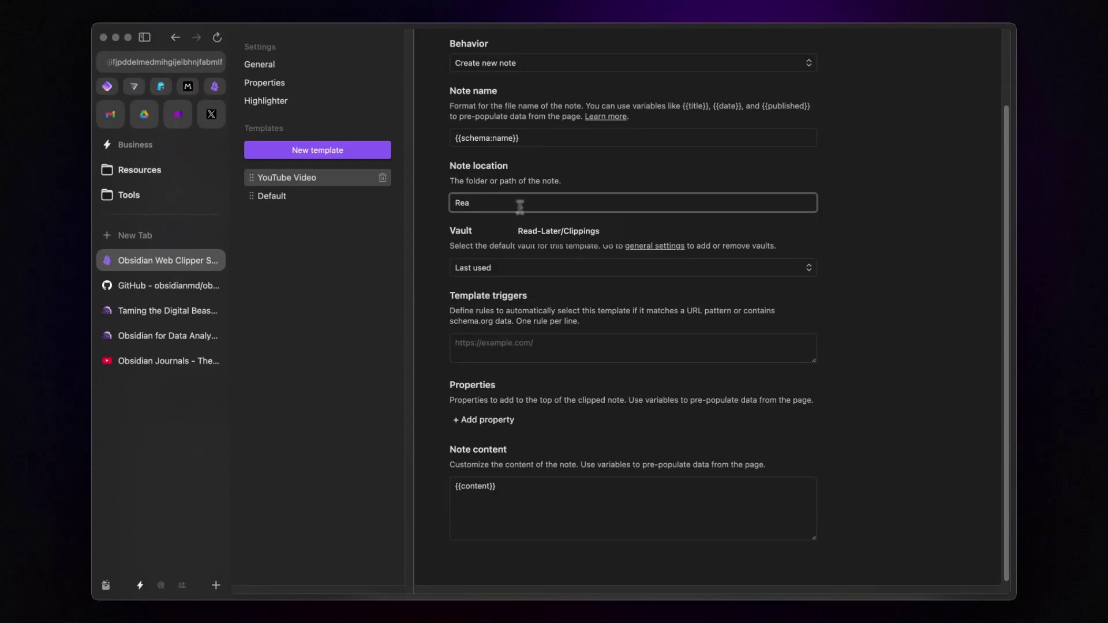
left_click(562, 231)
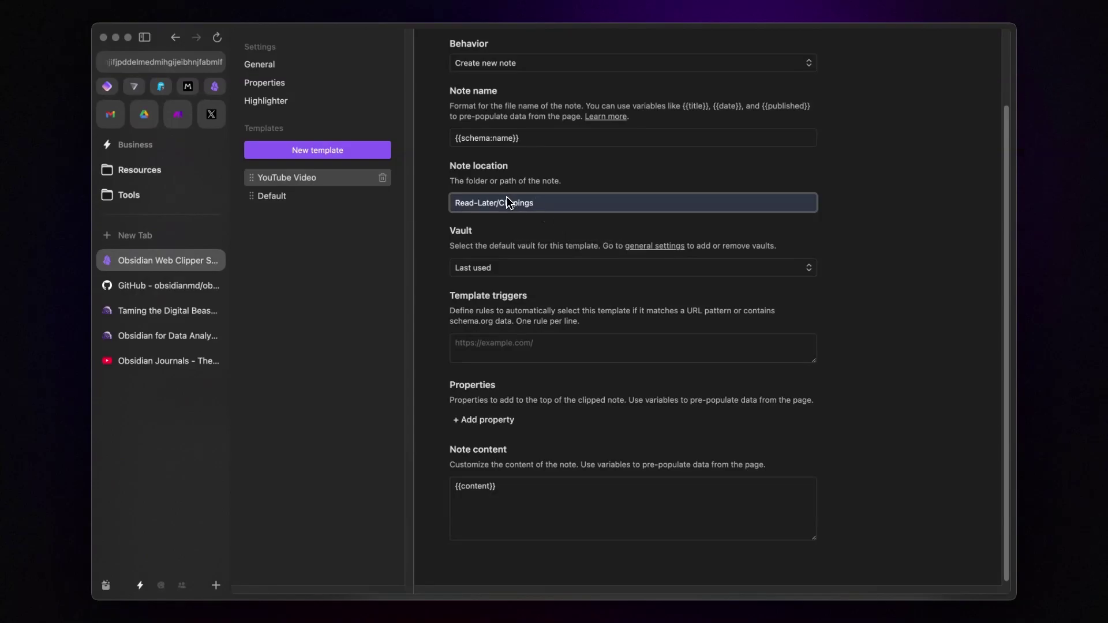
left_click(507, 267)
left_click(509, 281)
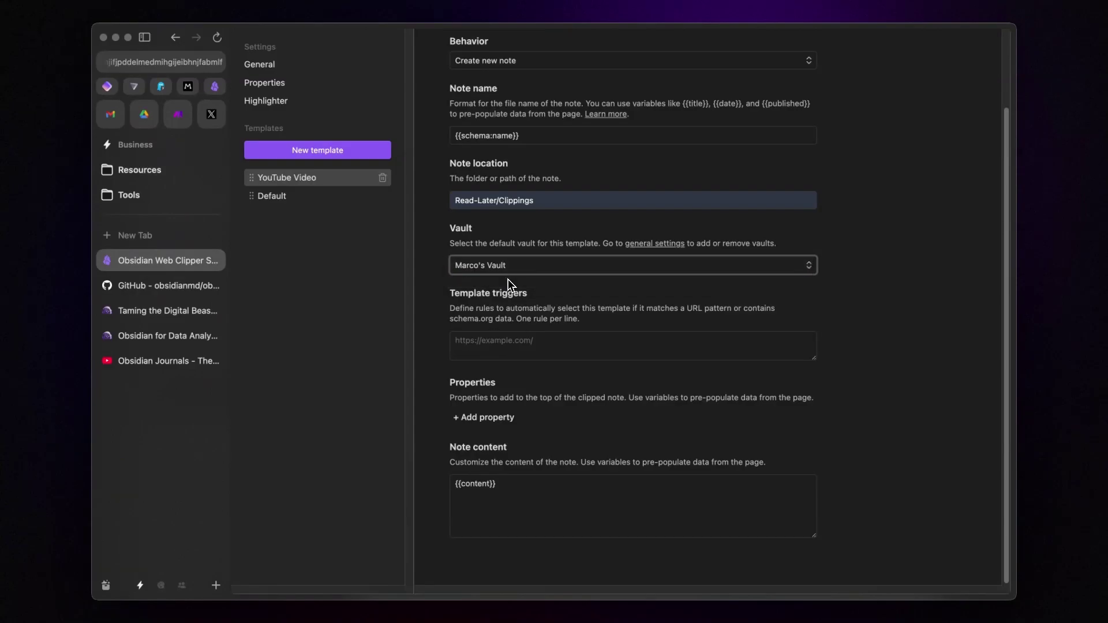
left_click(510, 287)
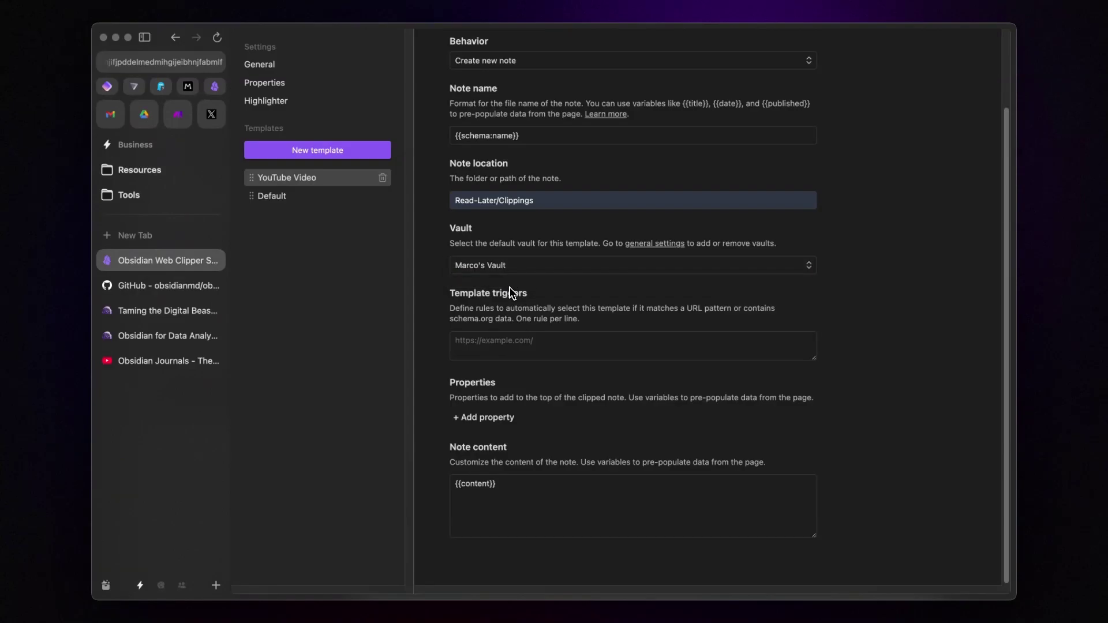
left_click(499, 340)
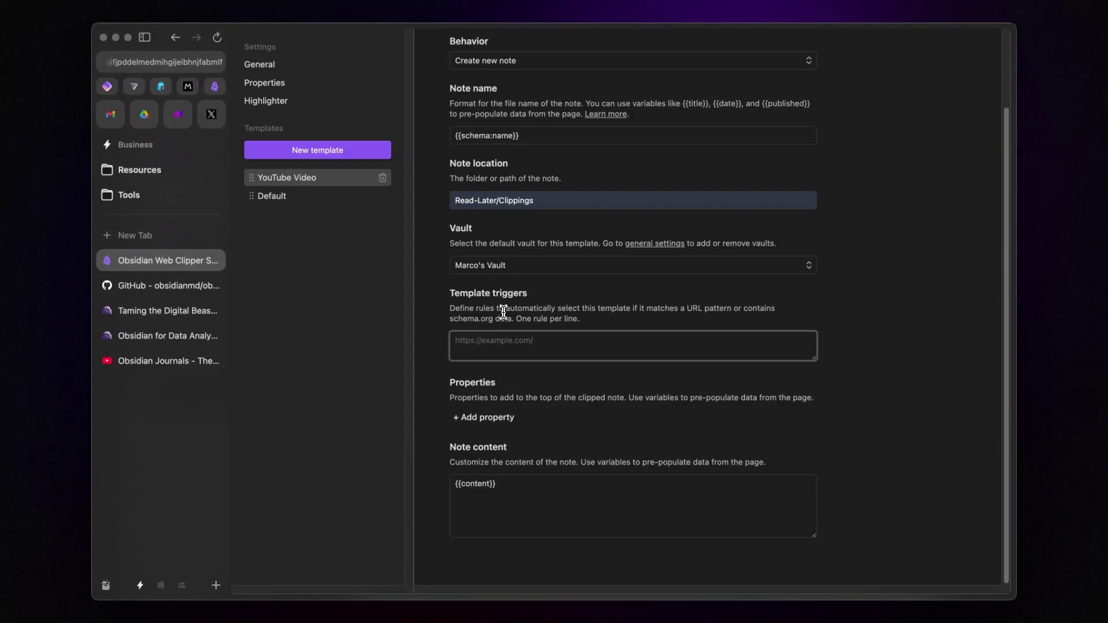
left_click(167, 360)
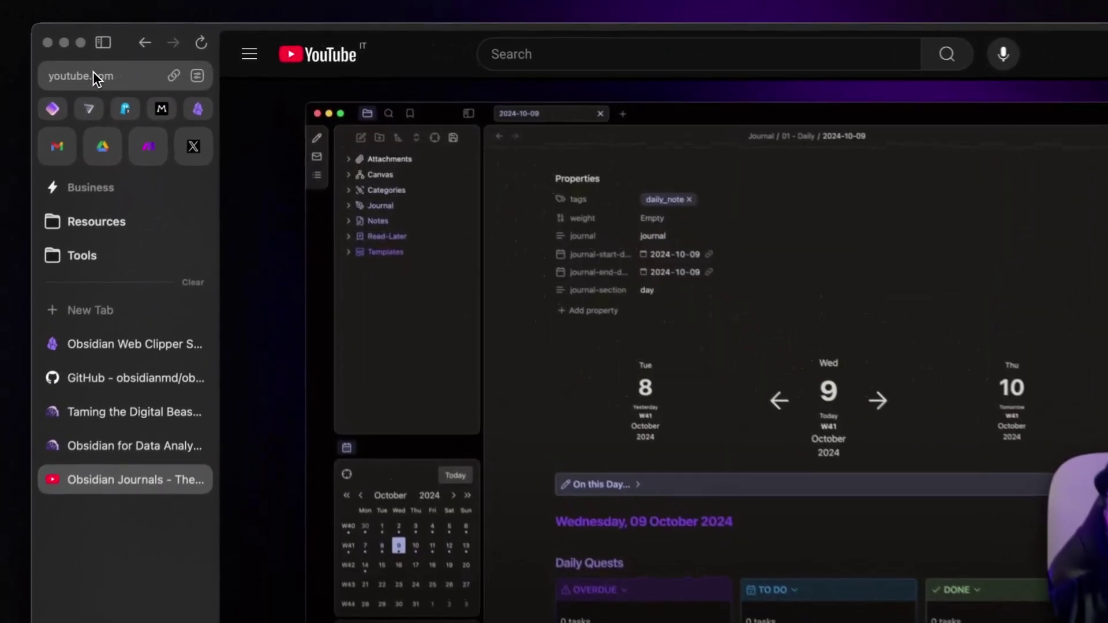
left_click(115, 63)
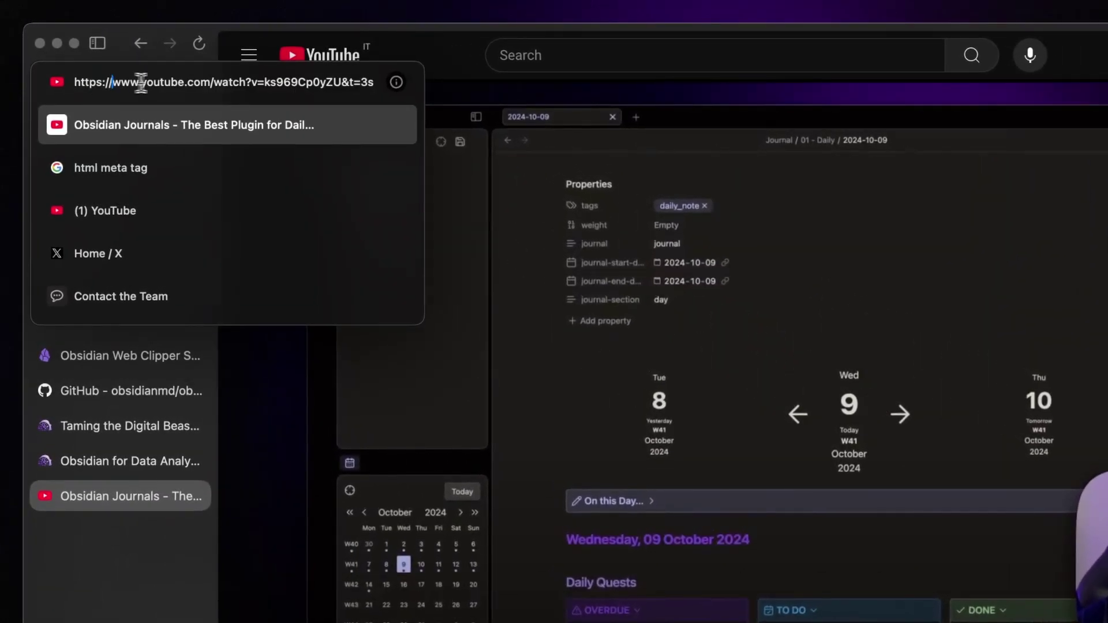
left_click(258, 83)
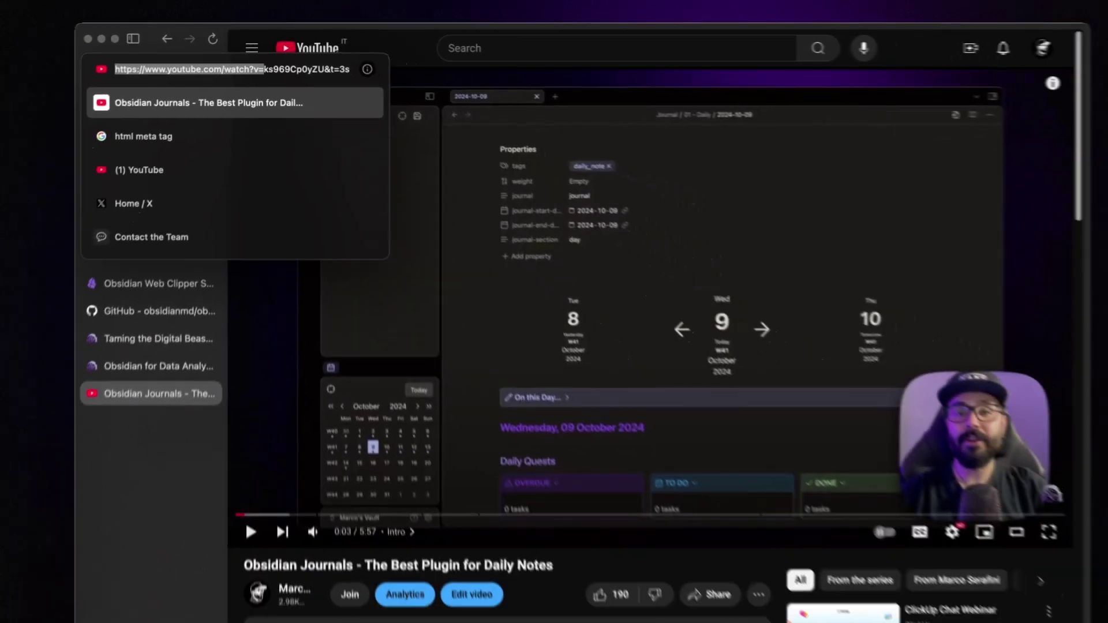
key("super+shift+Left")
key("super+c")
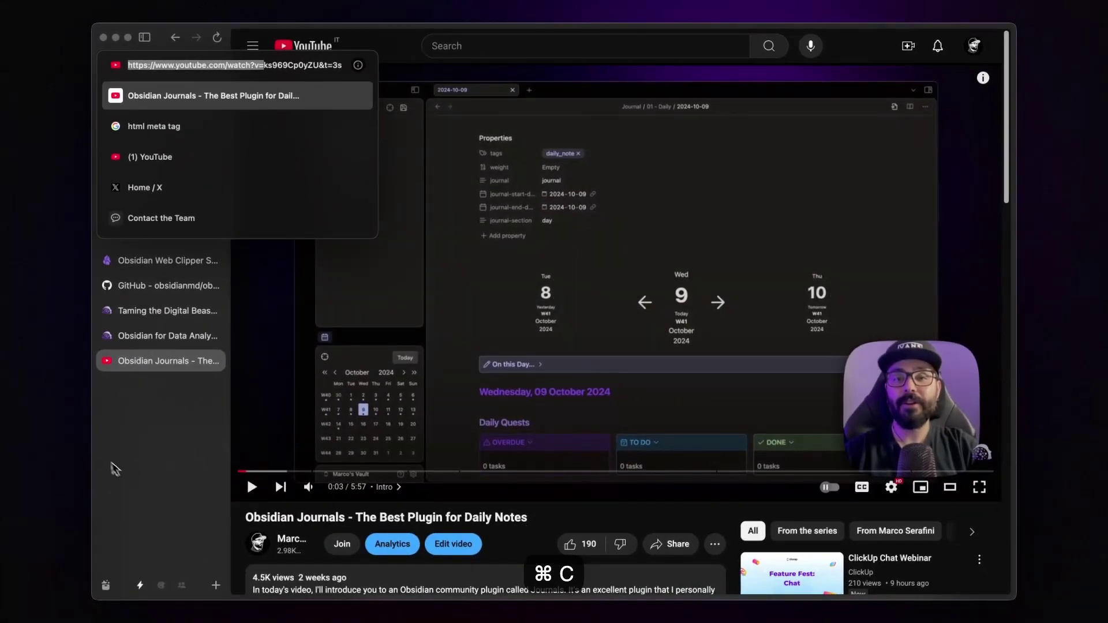
left_click(168, 260)
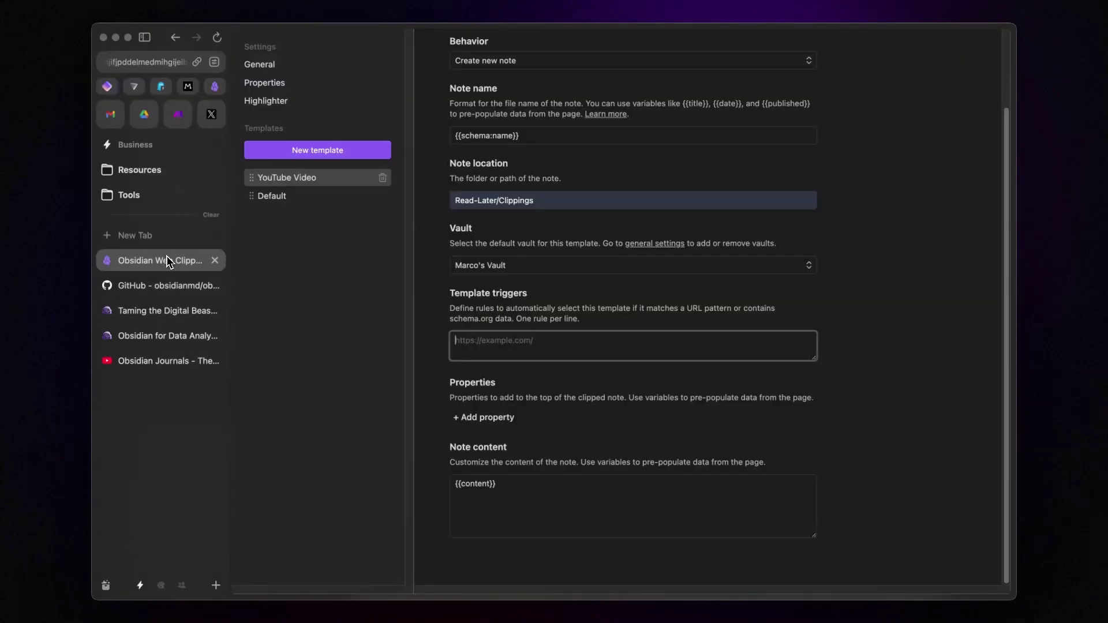
key("super+v")
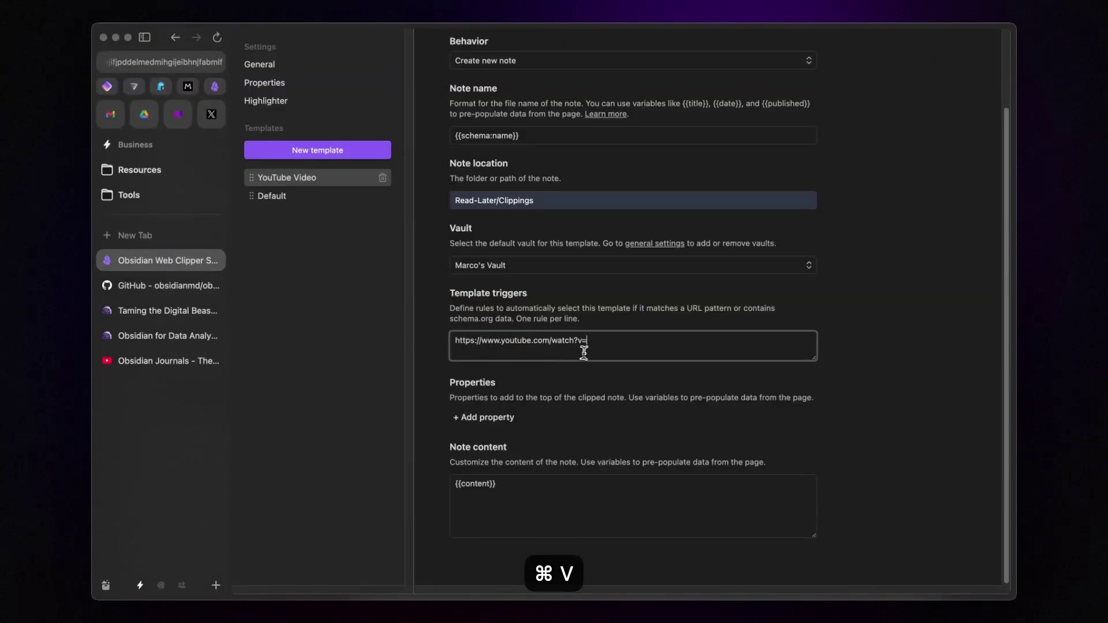
left_click(600, 368)
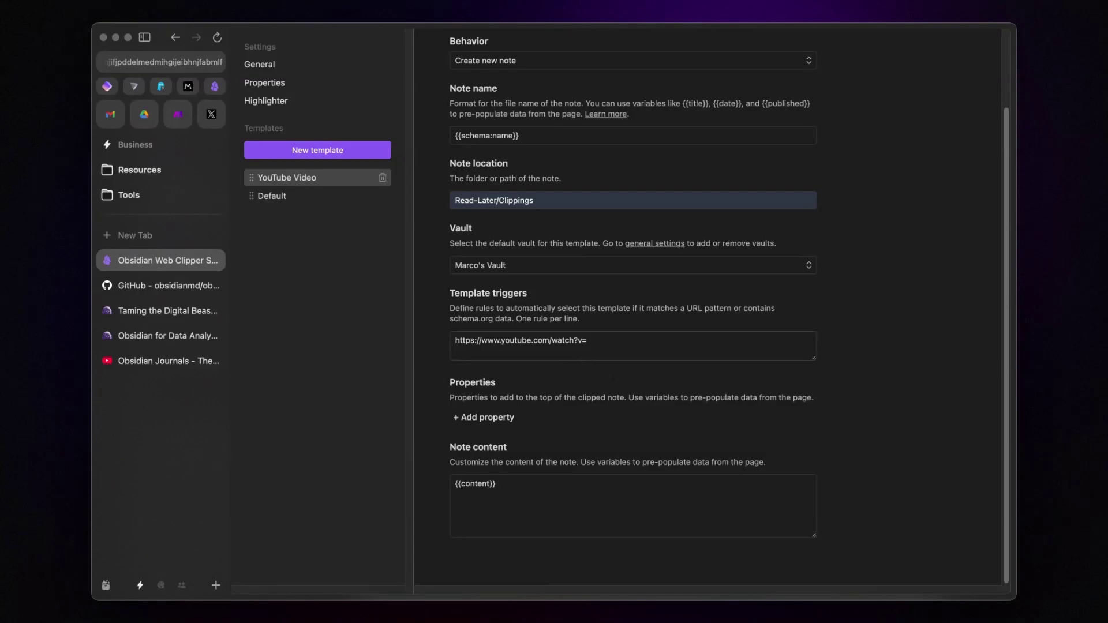
Step: Add properties 'created' set to {{date}} and 'tags' set to 'clippings, video'
left_click(484, 417)
type("created")
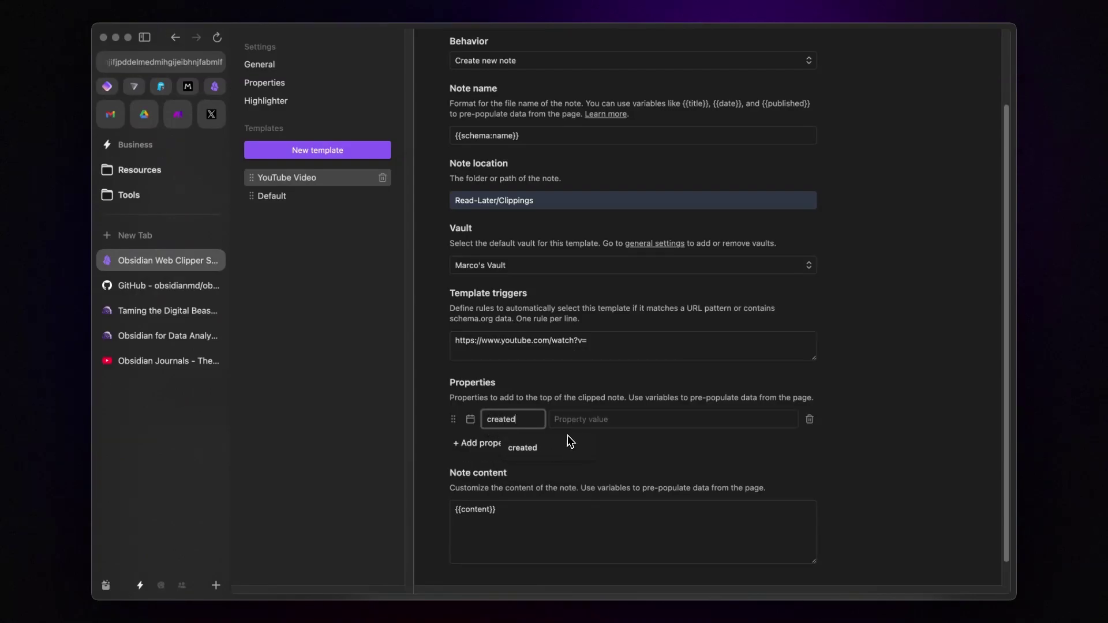
left_click(568, 446)
left_click(558, 420)
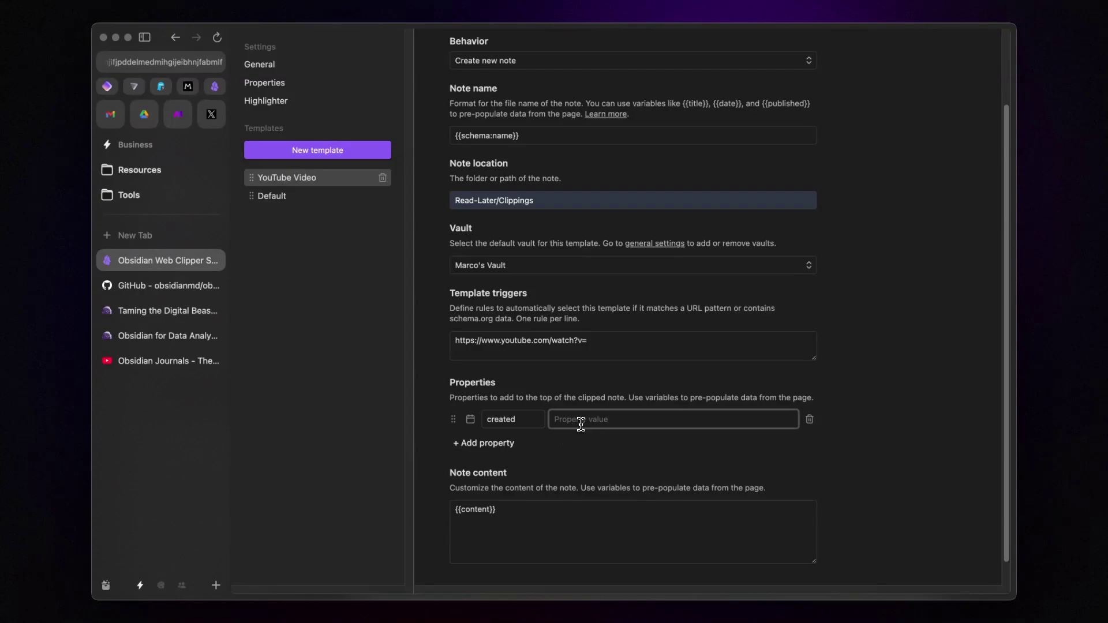
type("{{date}}")
left_click(485, 449)
type("tags")
left_click(571, 443)
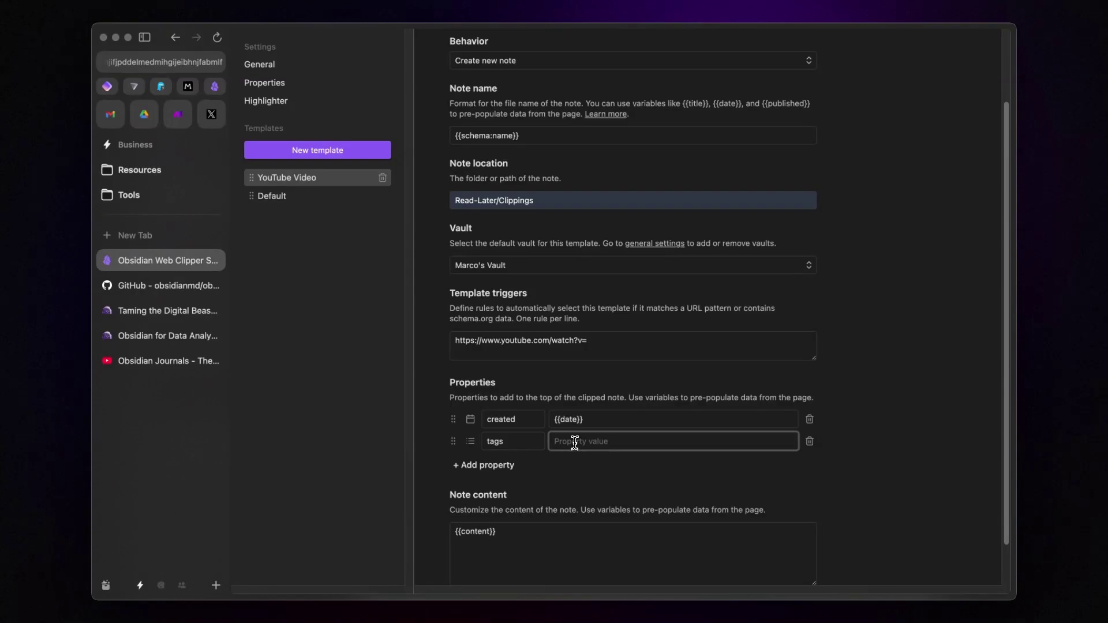
type("clippings,")
type(" video")
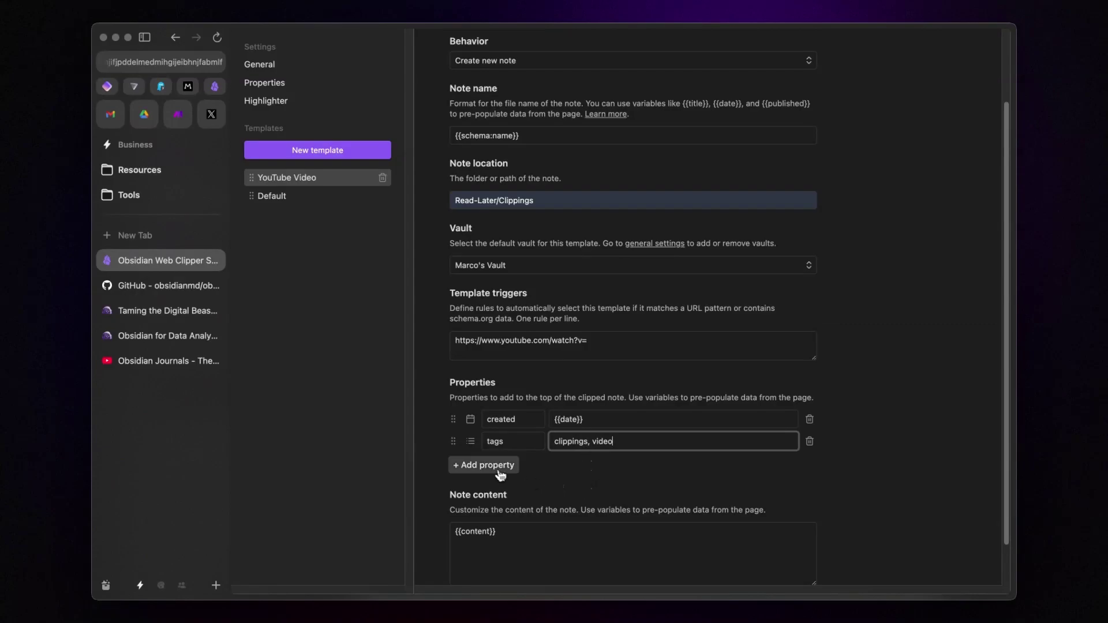
Step: Add an 'author' property with value {{schema:author|wikilink}}
left_click(490, 465)
type("author")
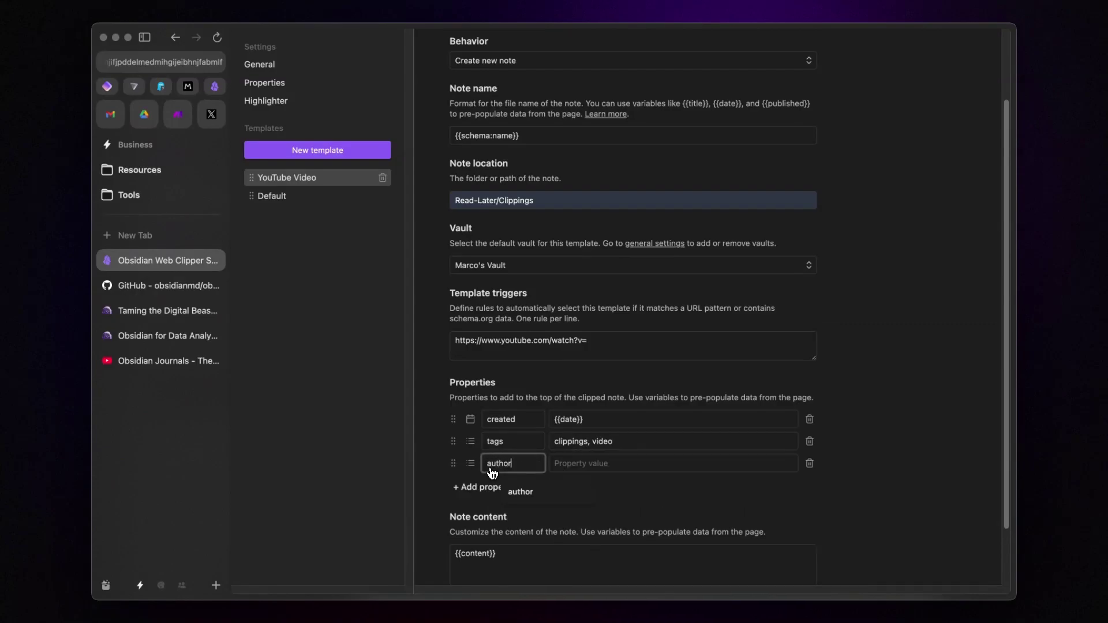
left_click(553, 492)
left_click(578, 468)
type("{{schema:author")
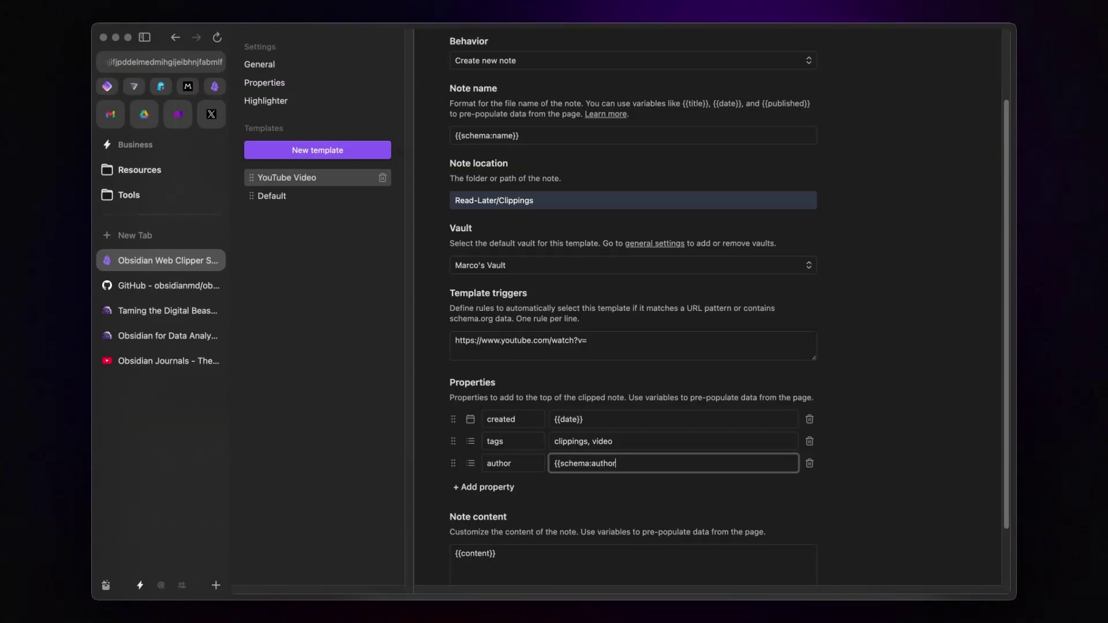
type("}}")
scroll(582, 469, "down", 3)
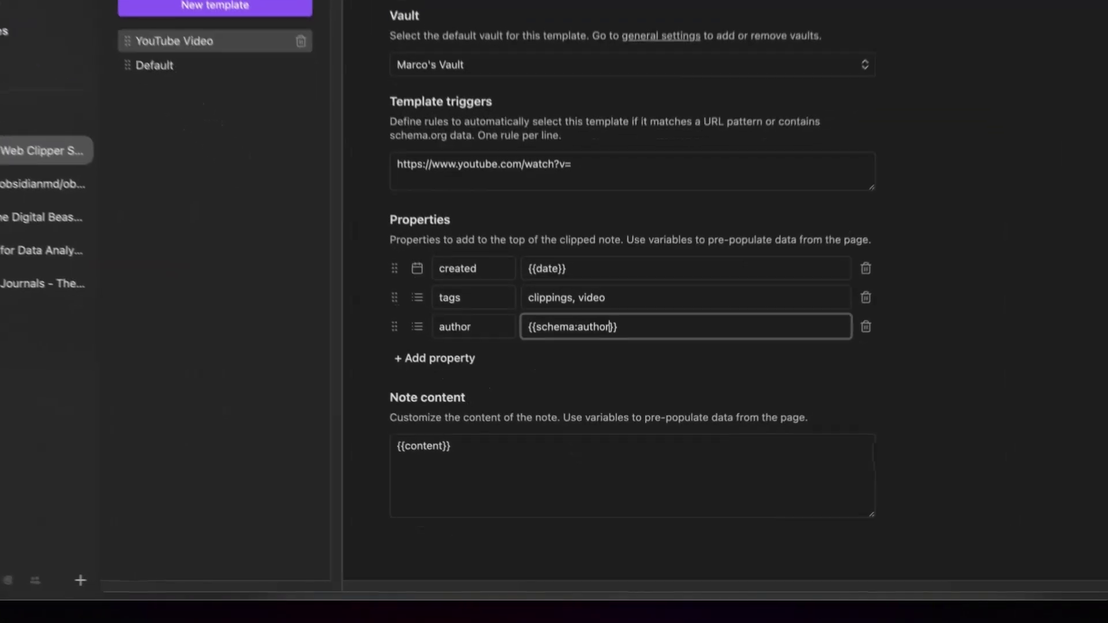
type("|")
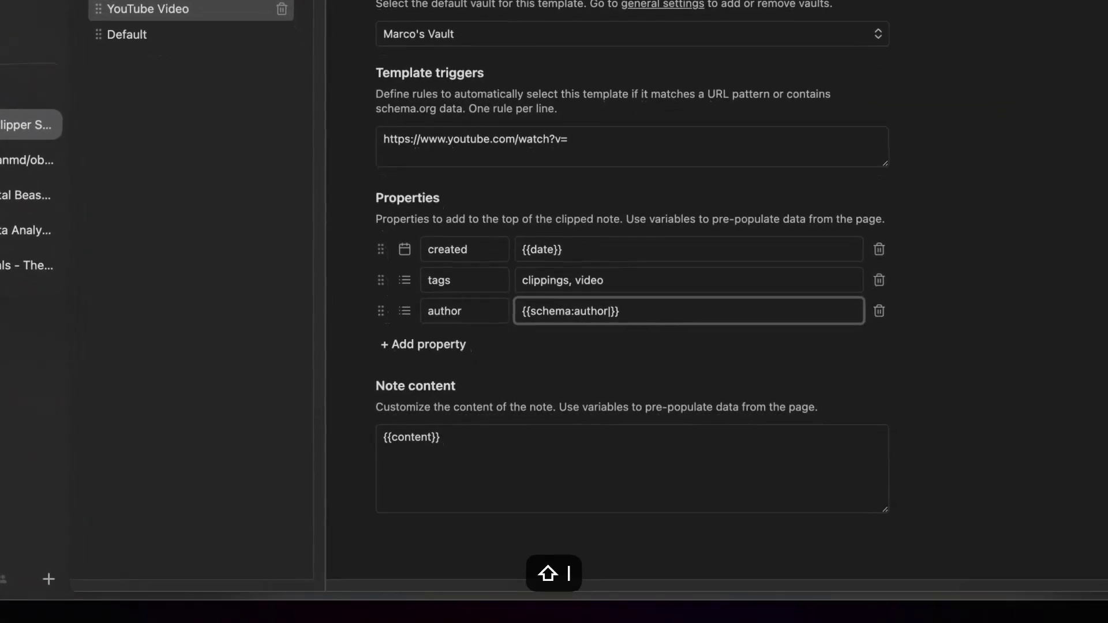
type("wikilink")
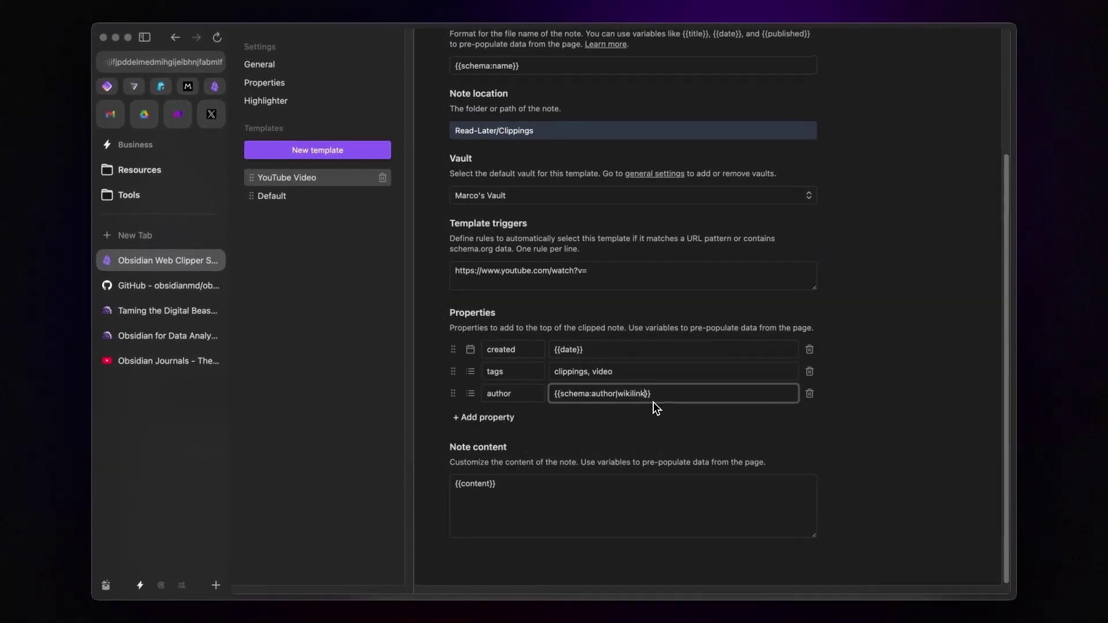
left_click(655, 409)
Step: Add a 'source' property with value {{url}}
left_click(499, 416)
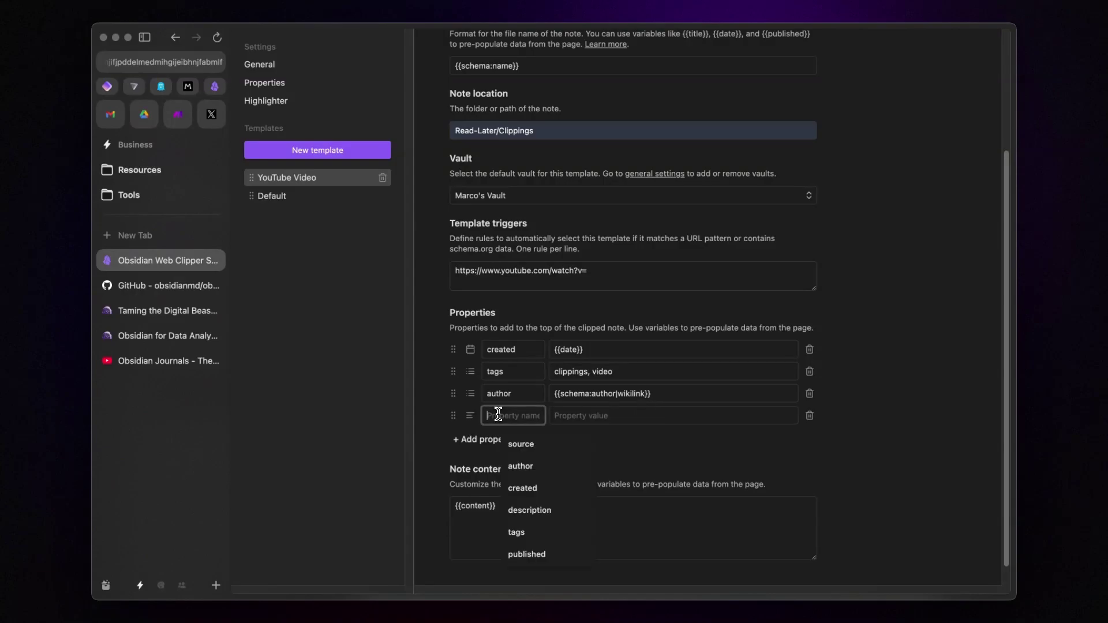
type("sou")
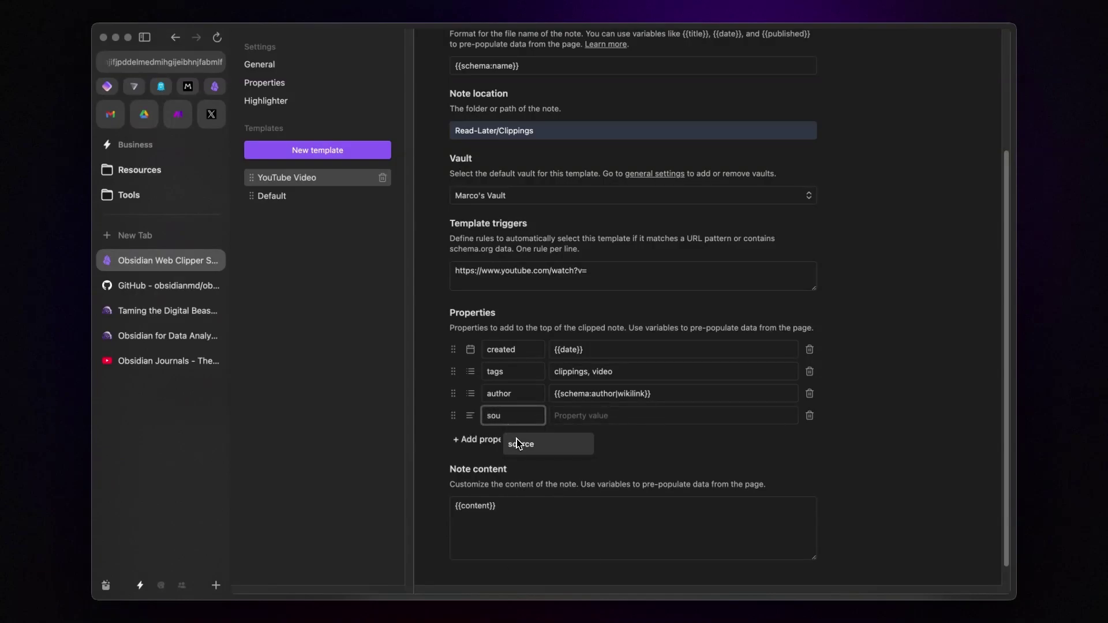
left_click(521, 444)
left_click(575, 415)
type("{{")
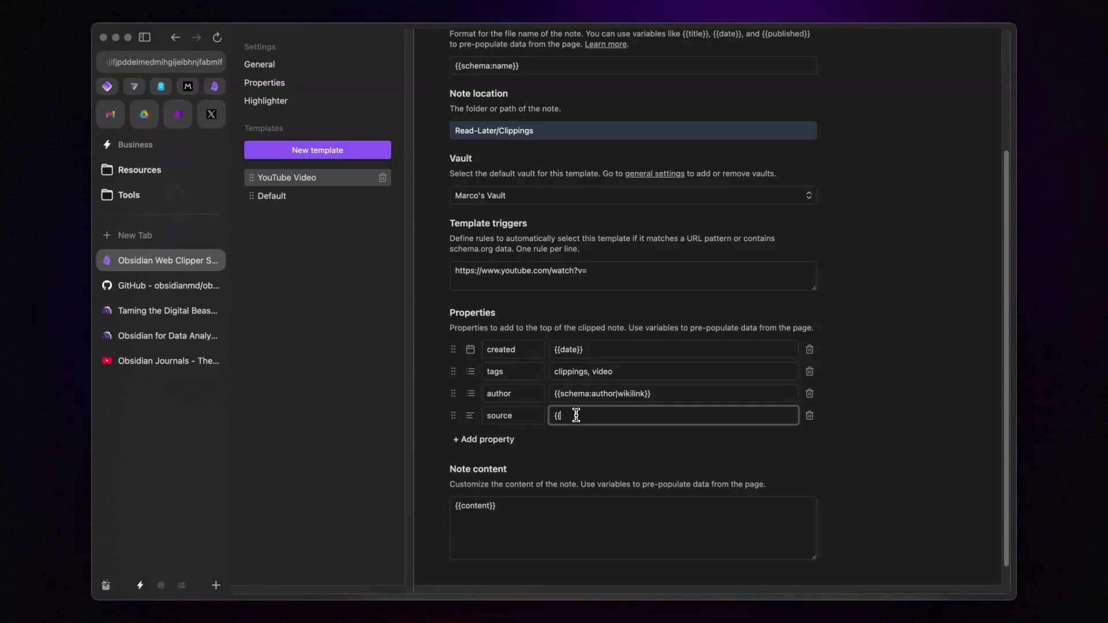
type("url}}")
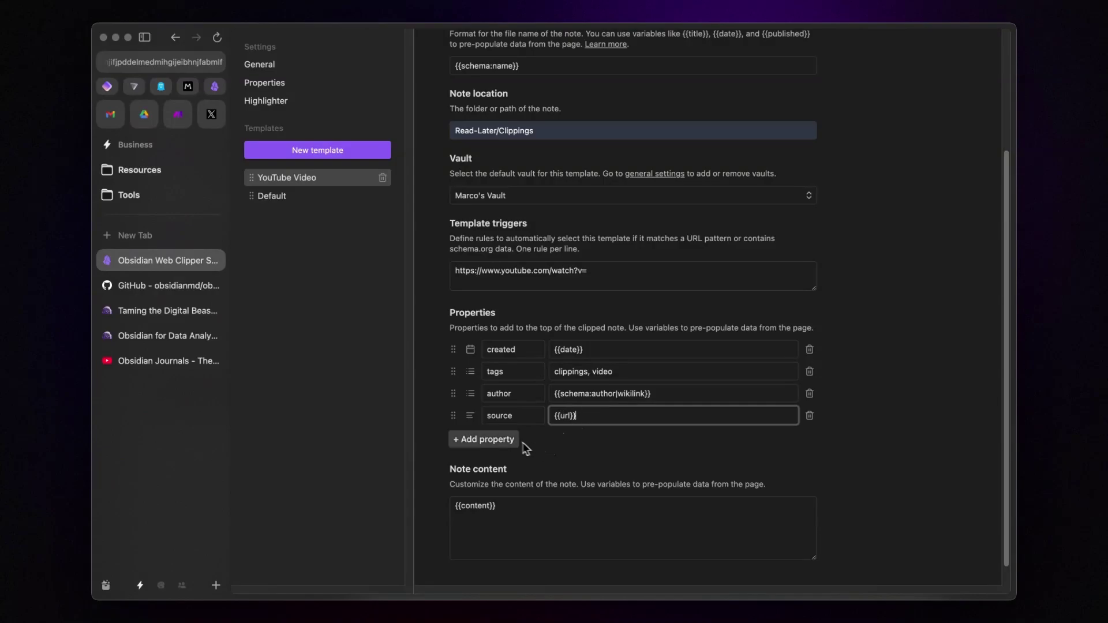
Step: Add a 'published' property with value {{schema:uploadDate|date:"YYYY-MM-DD"}}
left_click(504, 440)
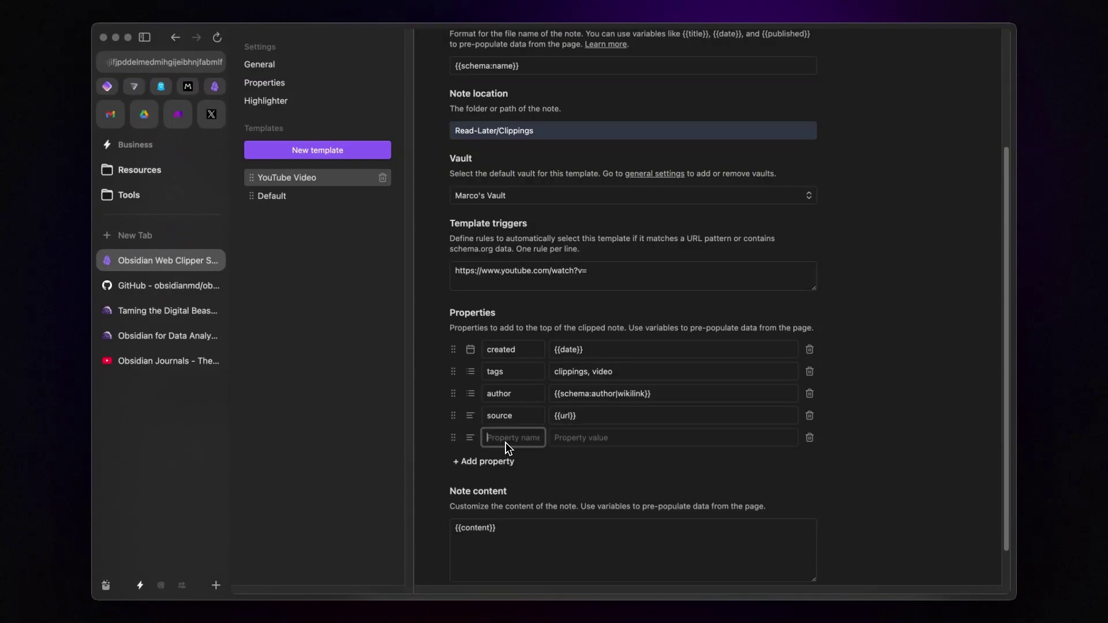
type("publi")
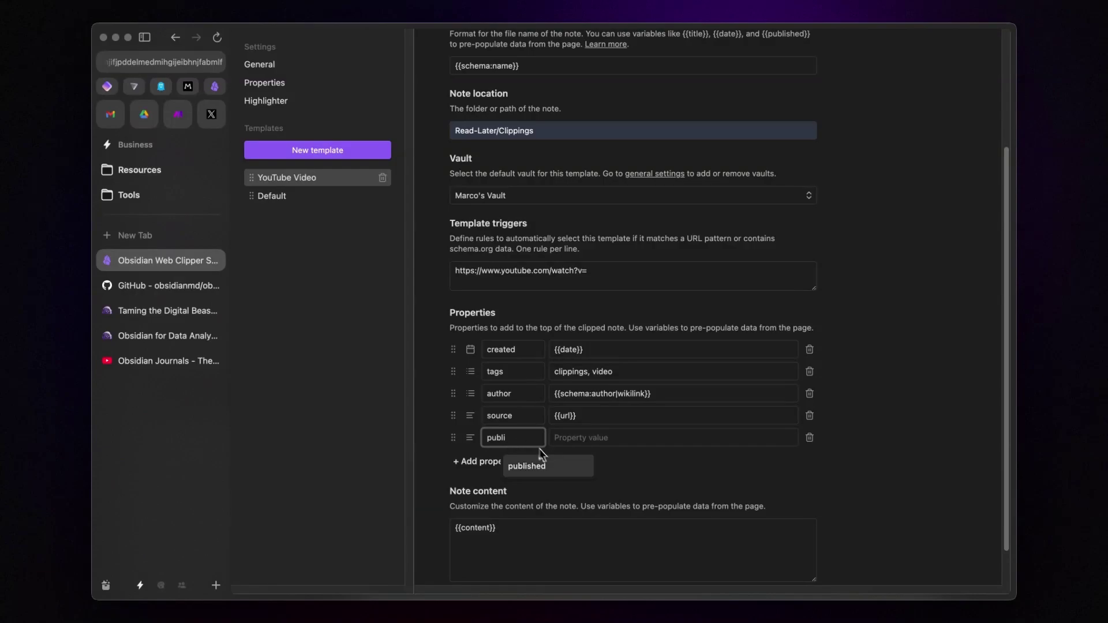
left_click(548, 465)
left_click(575, 440)
type("{{schema:upl")
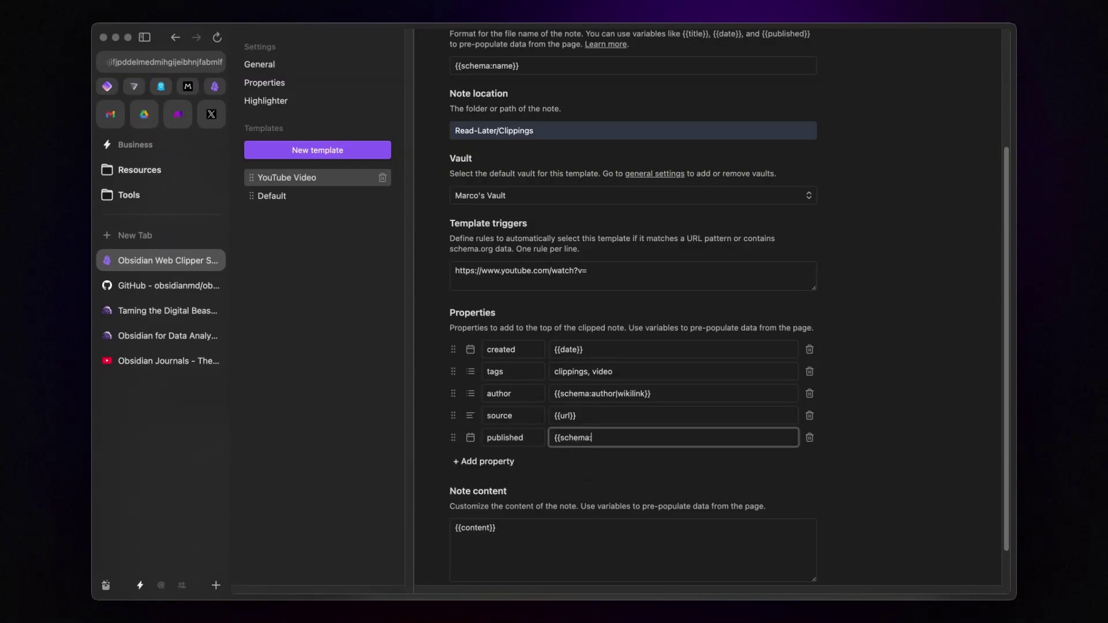
type("oadDate")
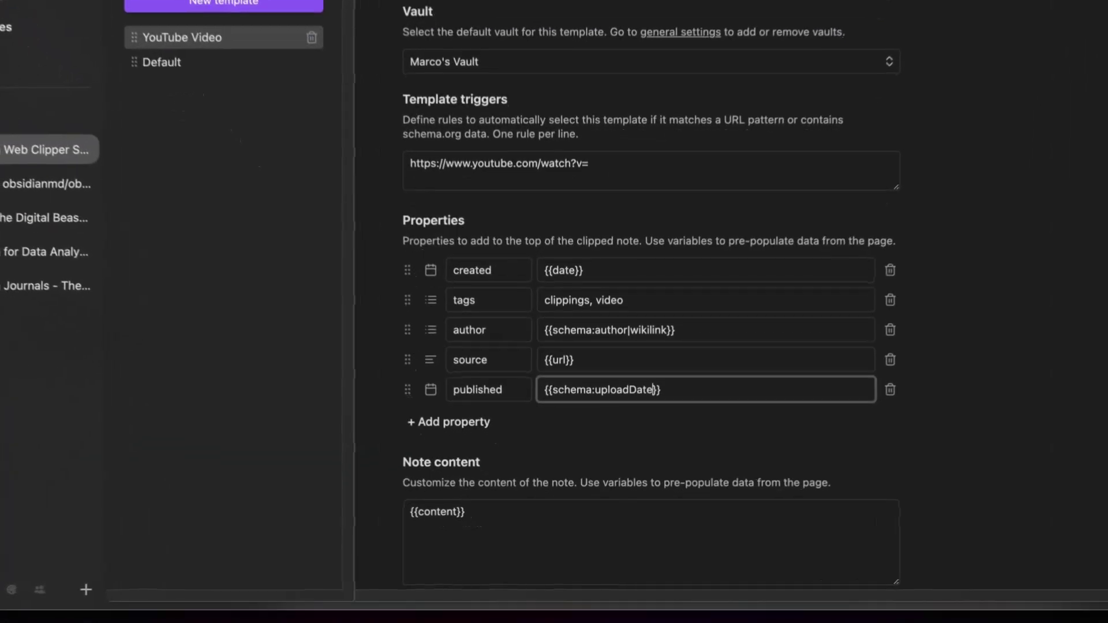
type("|date:\"YYYY-MM-DD\"")
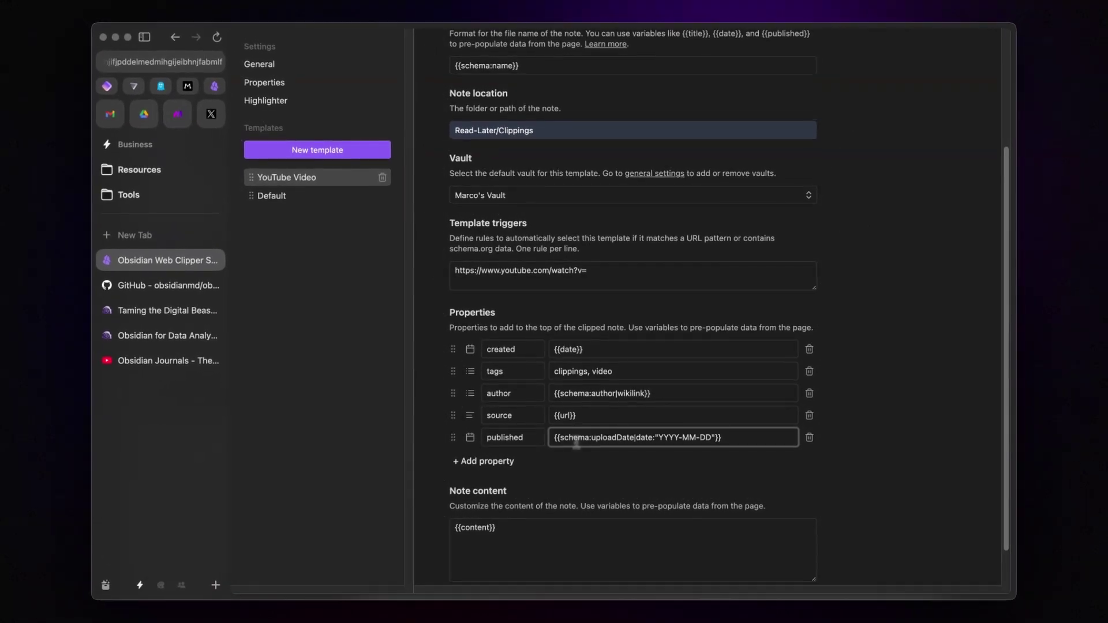
left_click(589, 486)
scroll(616, 478, "down", 2)
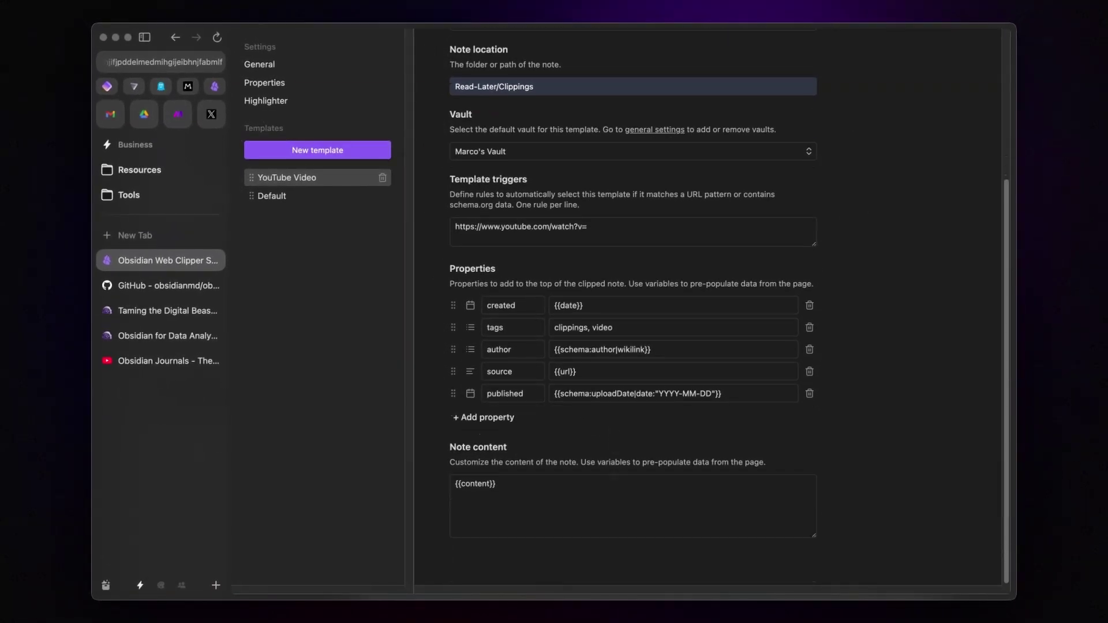
Step: Replace the default {{content}} note content with a {{url}} embed
left_click(584, 494)
key("super+a")
key("BackSpace")
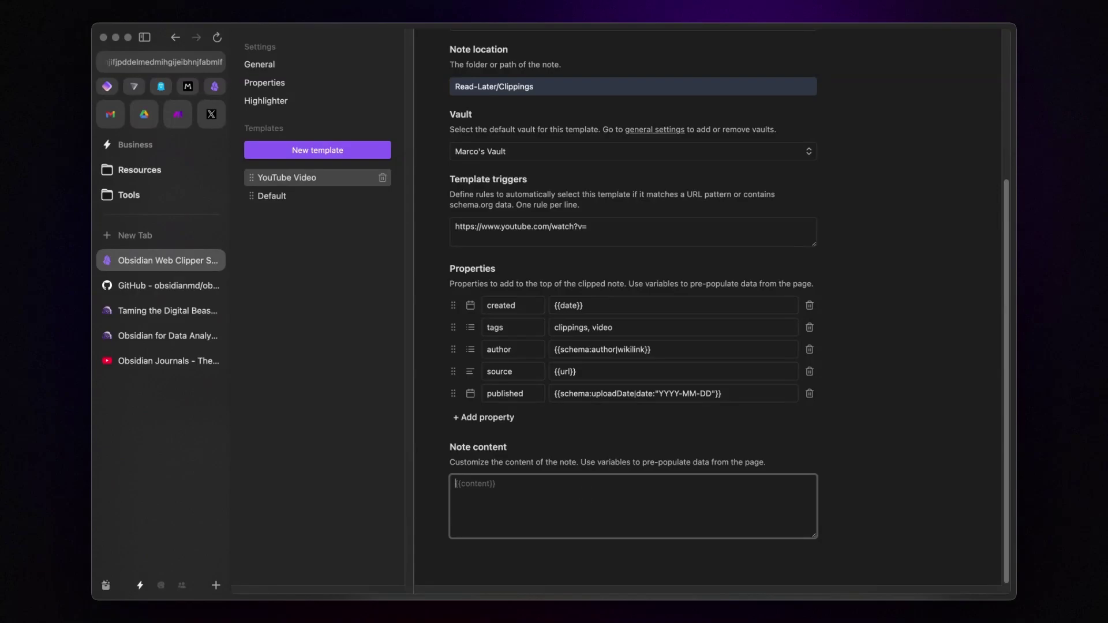
type("{")
type("url")
scroll(594, 335, "up", 4)
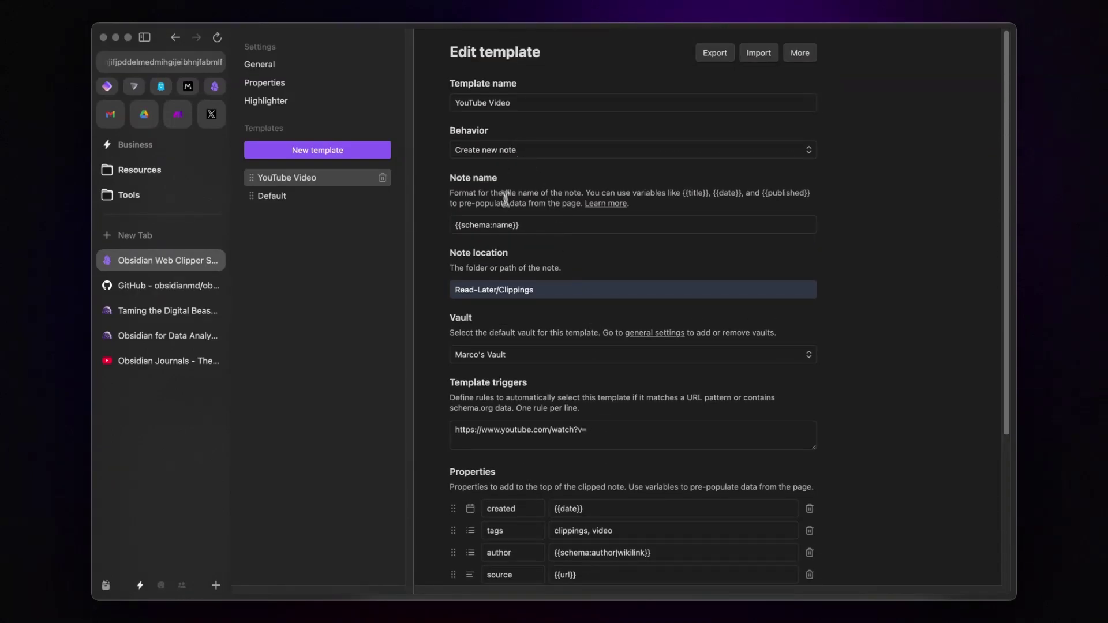
Step: Copy {{schema:name}} from the note name into the embed, giving ![{{schema:name}}]({{url}})
left_click(526, 223)
triple_click(526, 223)
key("super+c")
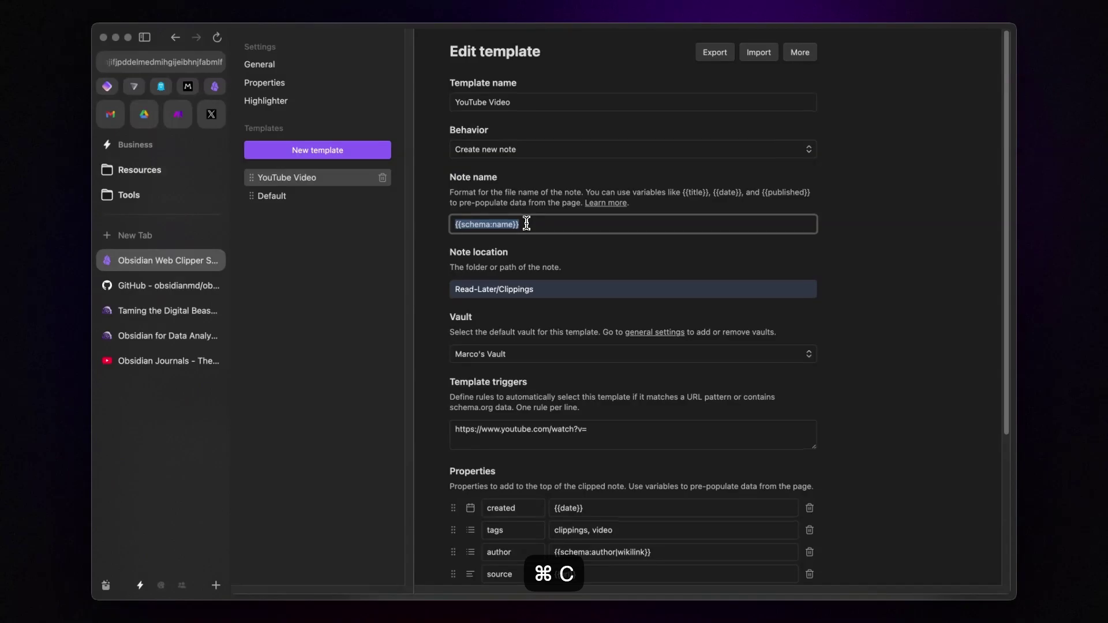
scroll(526, 225, "down", 4)
left_click(461, 483)
key("super+v")
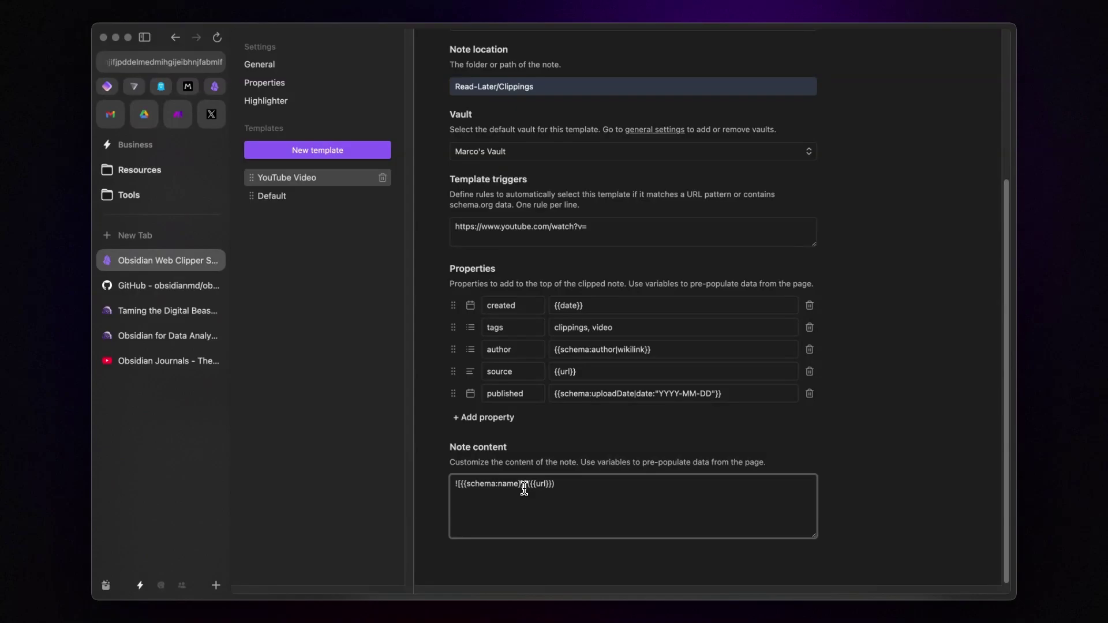
left_click(567, 486)
Step: Clip the Obsidian Journals video with the new template, review the note, then delete it
left_click(153, 369)
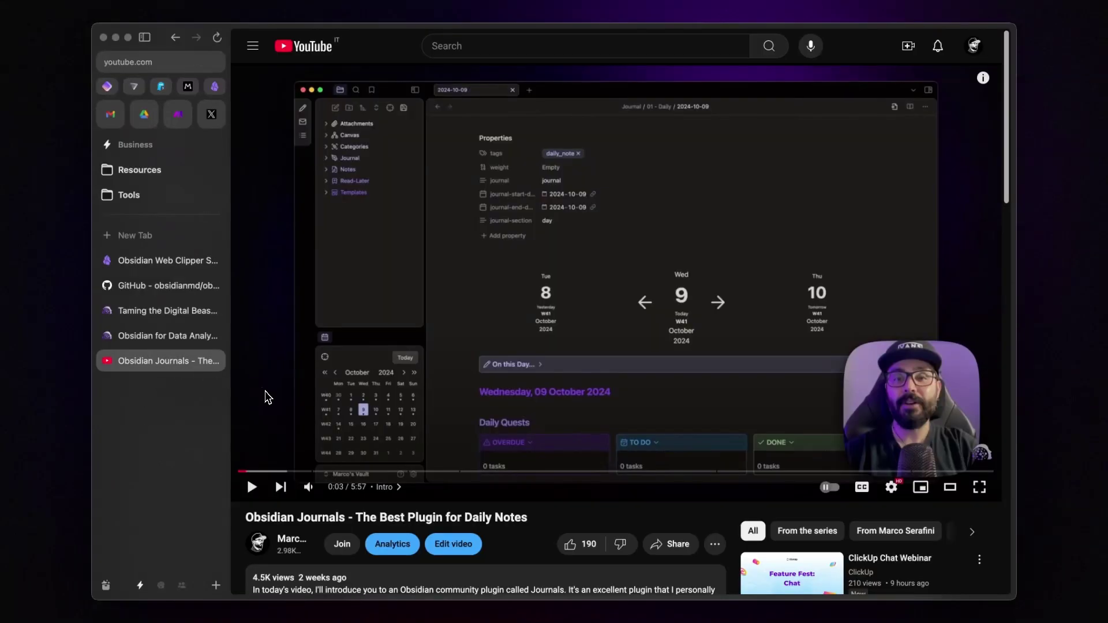
key("shift+alt+o")
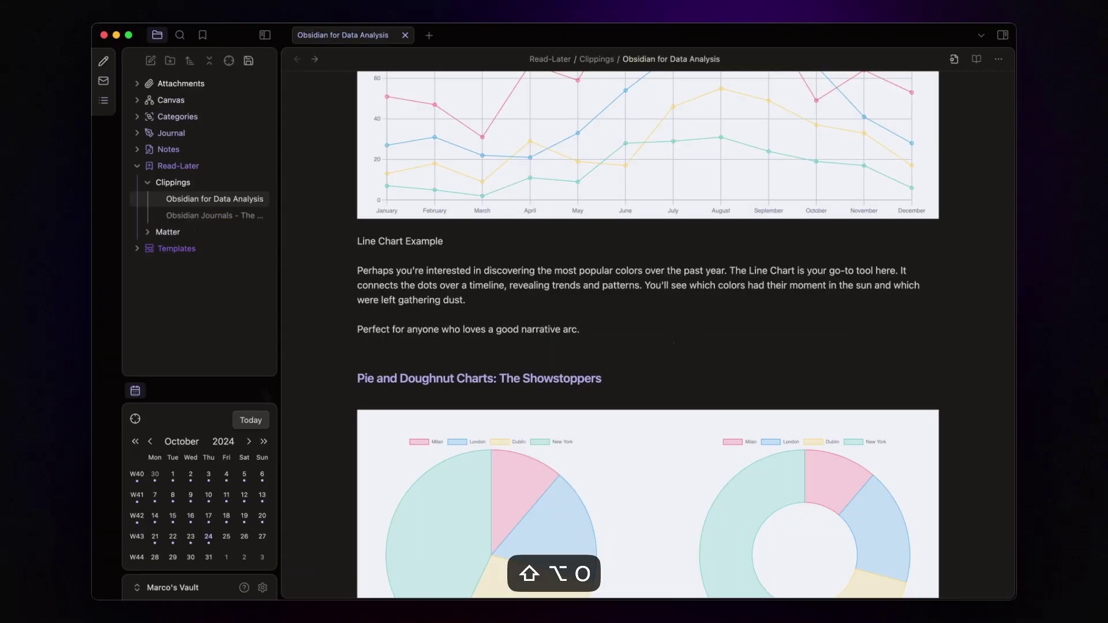
left_click(216, 216)
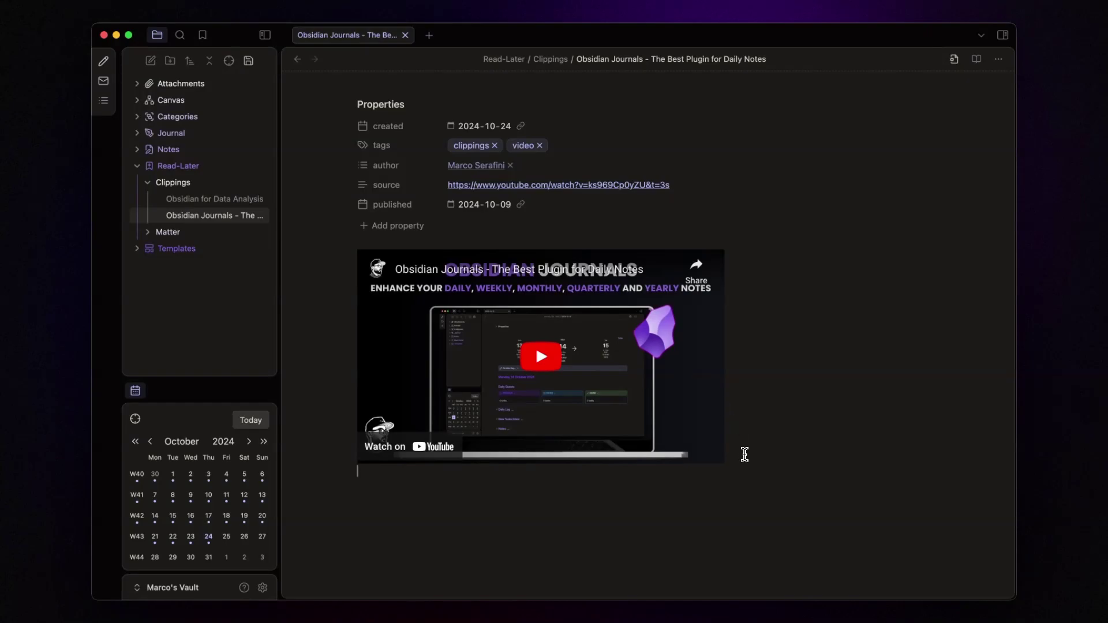
right_click(209, 225)
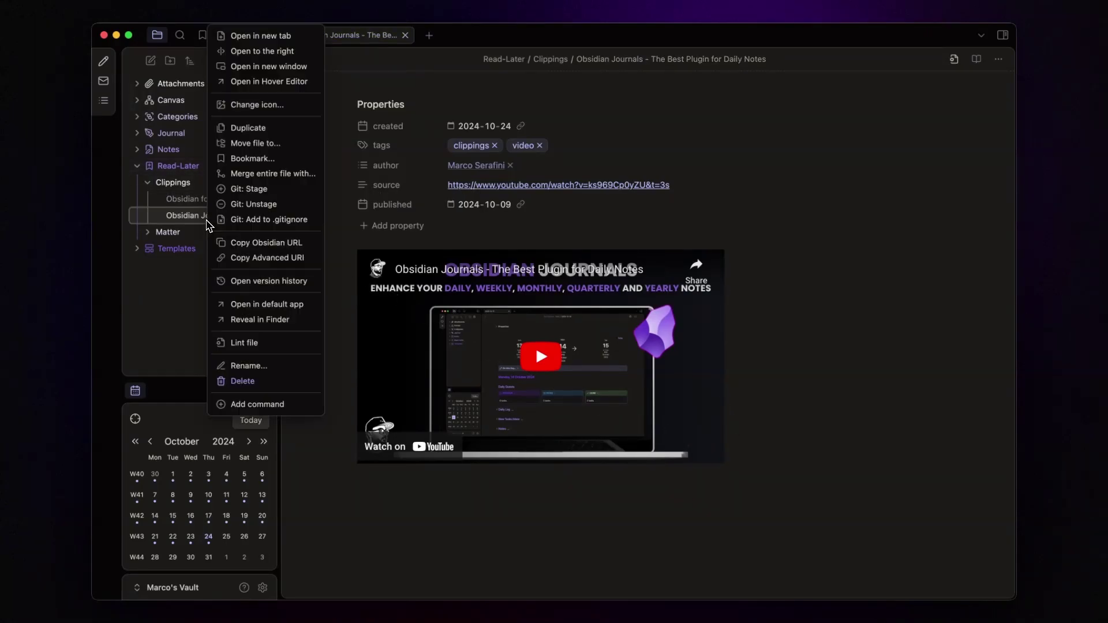
left_click(254, 381)
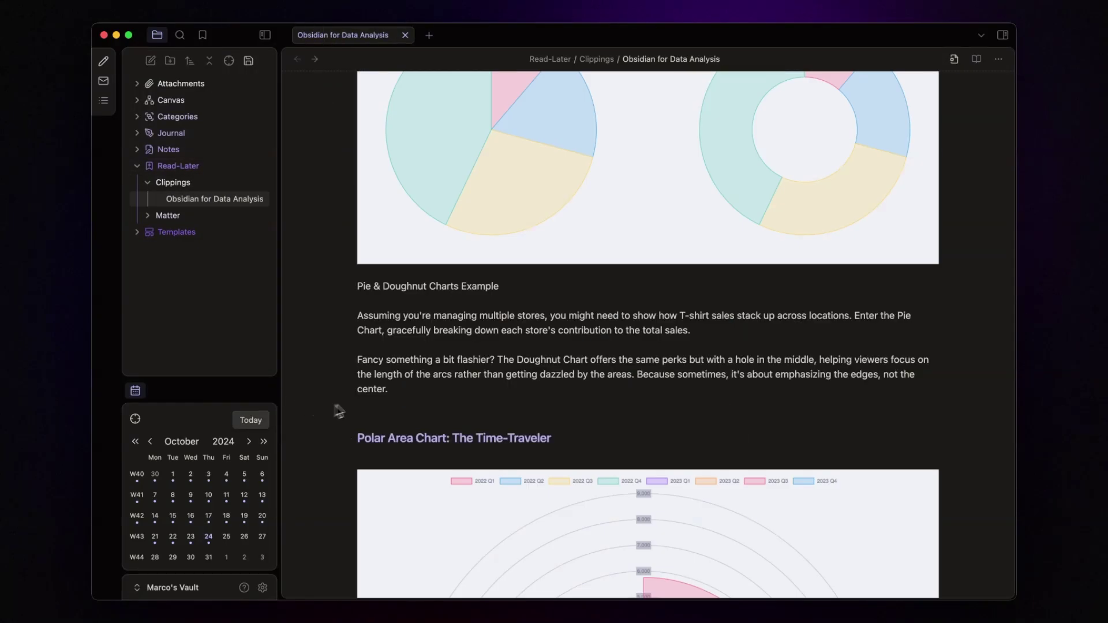
Step: Add a '# <% tp.file.title %>' heading line above the video embed in Note content
key("alt+a")
left_click(179, 263)
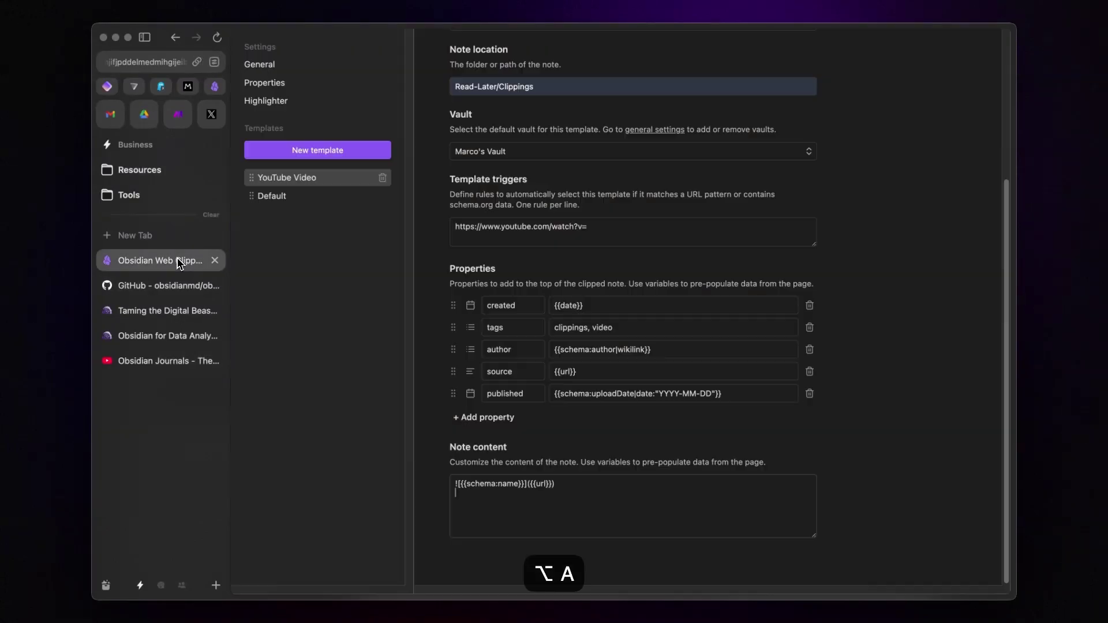
key("Return")
type("#")
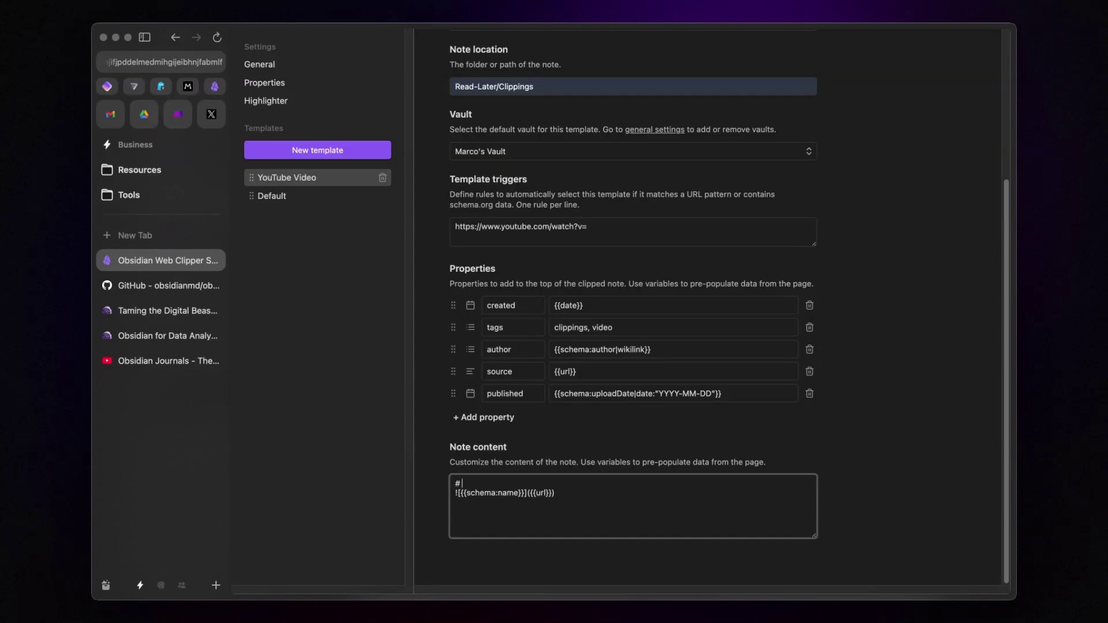
type("<%%>")
type(" tp.")
type("file.title %>")
left_click(532, 457)
mouse_move(162, 380)
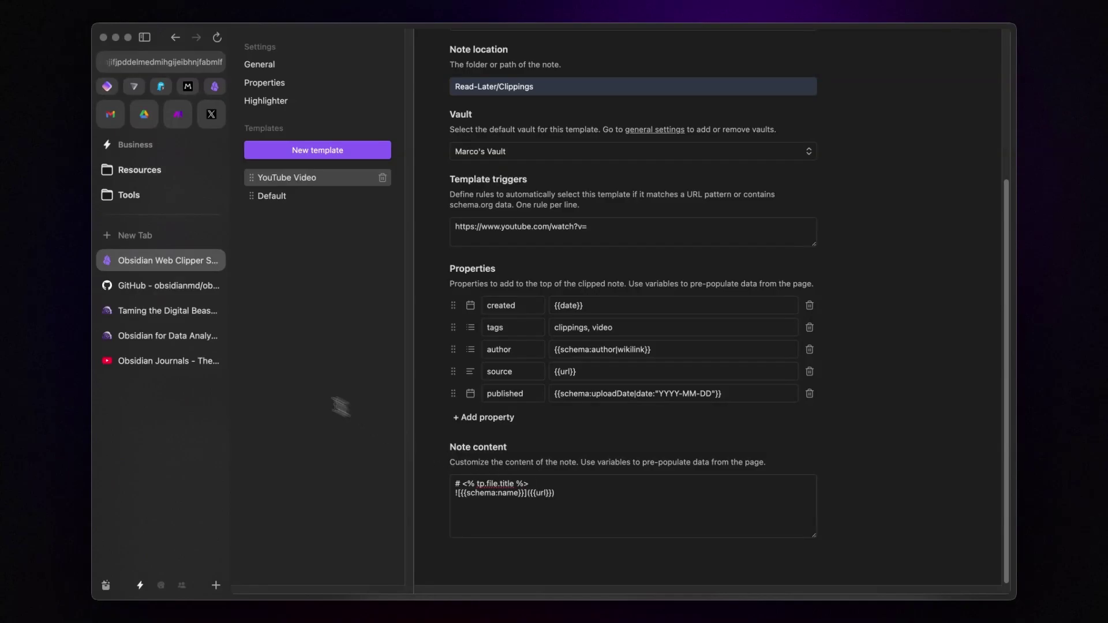
Step: Re-clip the Obsidian Journals video into Obsidian
left_click(190, 360)
key("shift+alt+o")
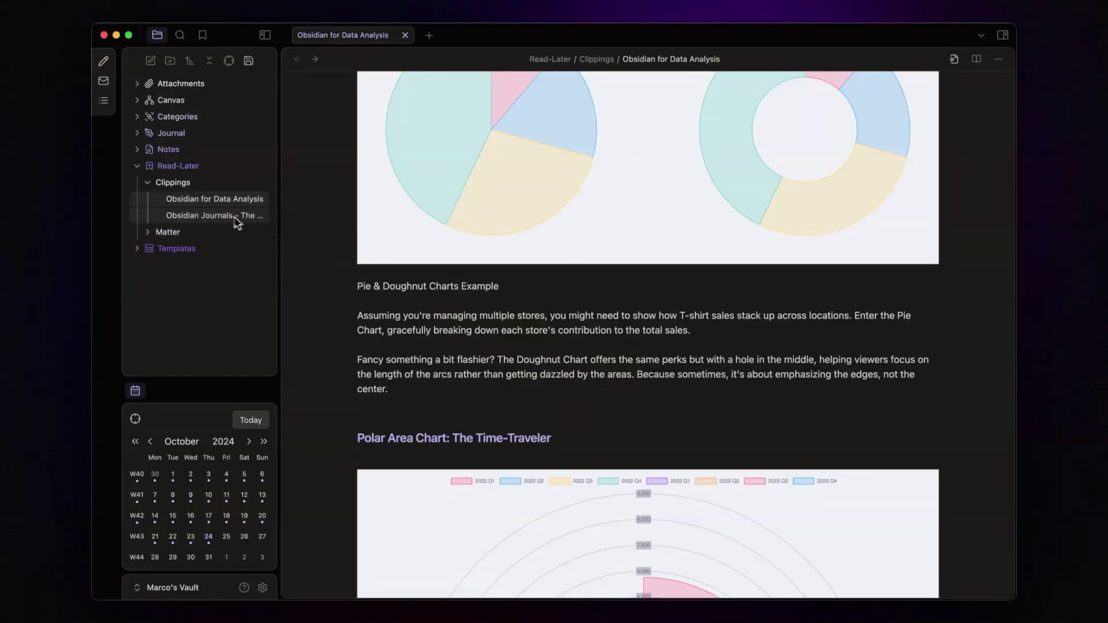
left_click(224, 220)
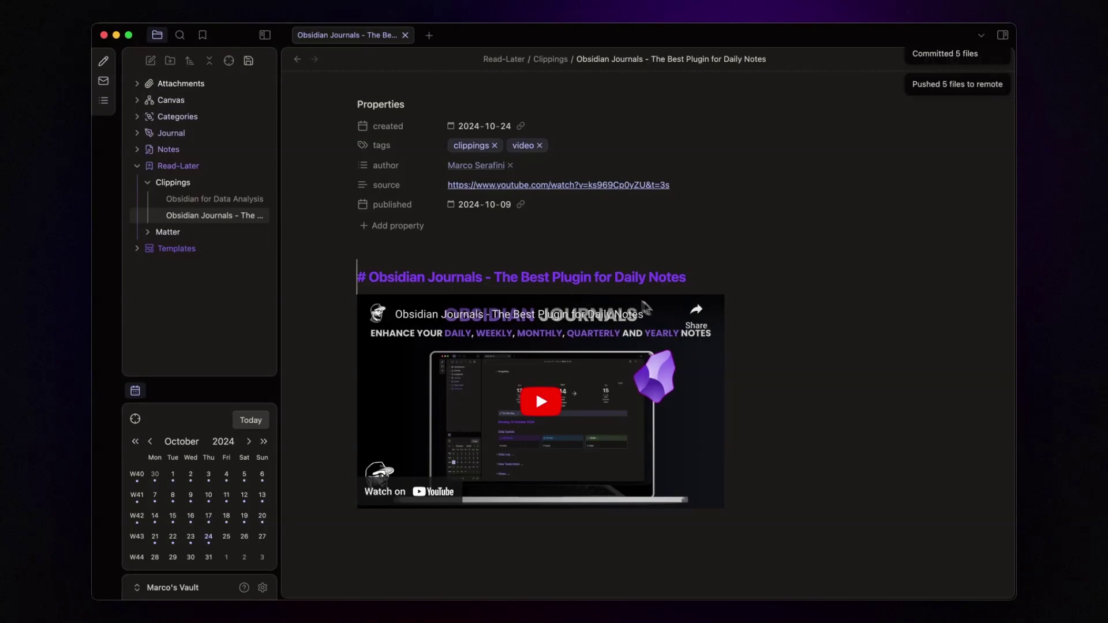
left_click(801, 542)
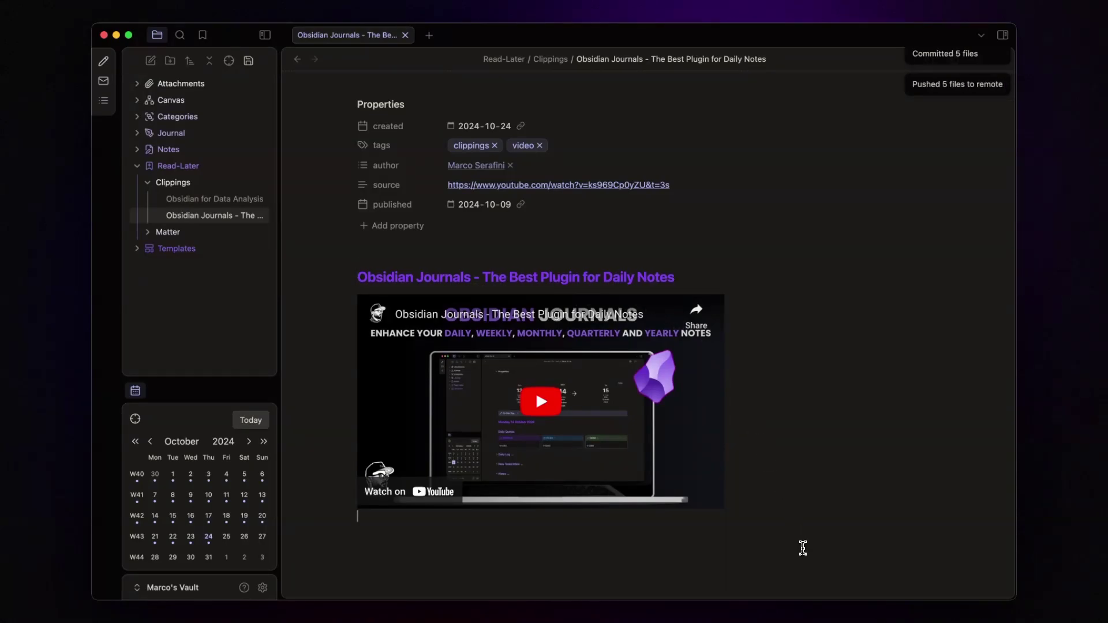